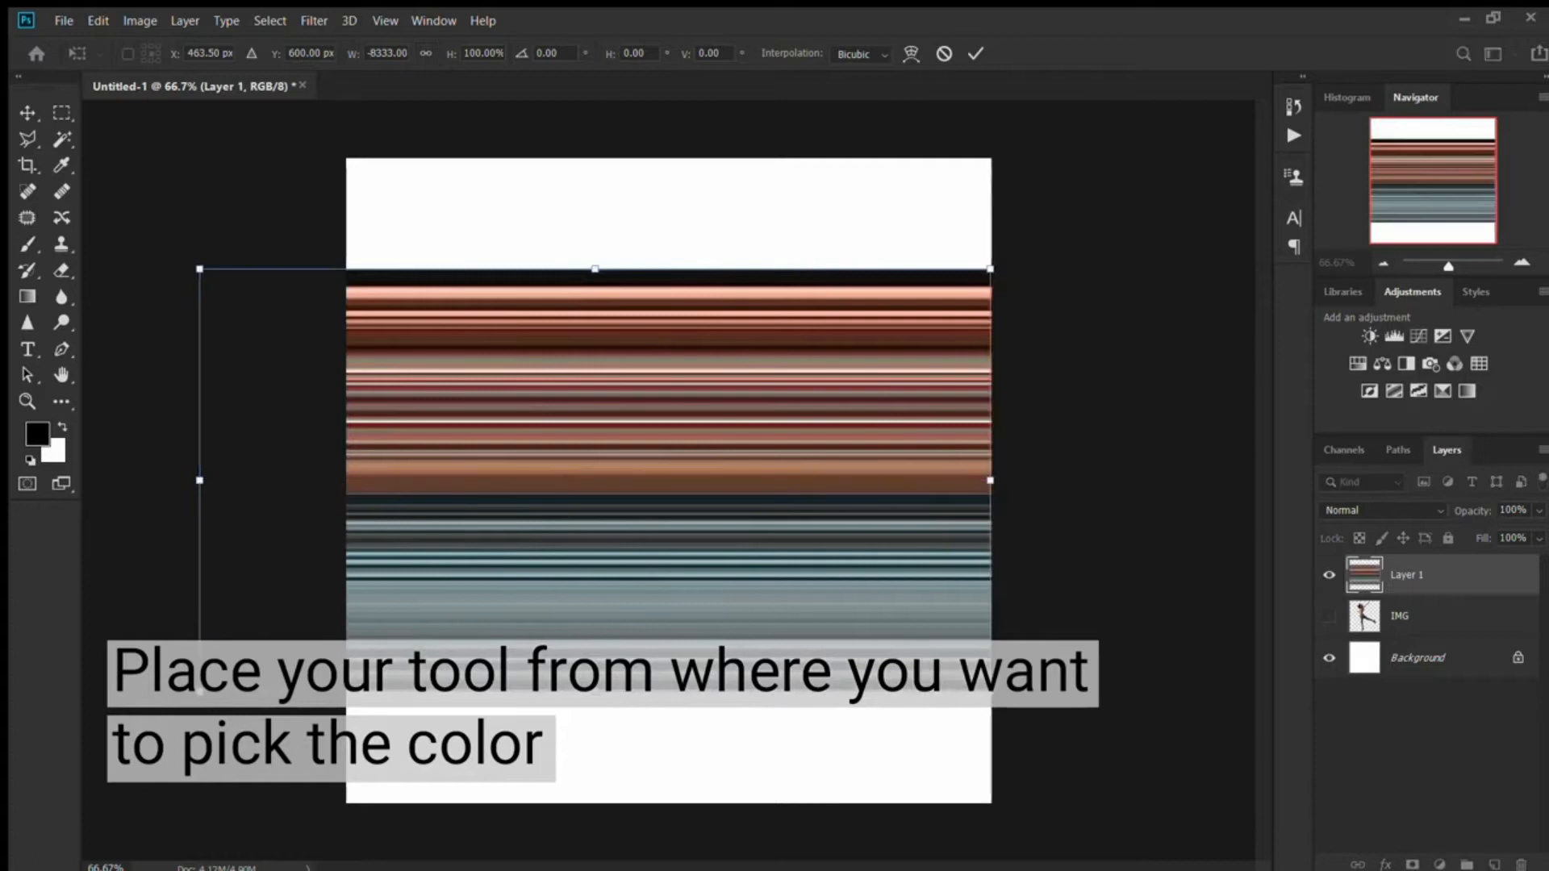
- Position the stretched colour stripes of Layer 1 higher on the canvas and apply the transform
{"action": "left_click_drag", "start_coordinate": [687, 581], "coordinate": [687, 502]}
{"action": "left_click_drag", "start_coordinate": [686, 444], "coordinate": [666, 443]}
{"action": "key", "text": "Return"}
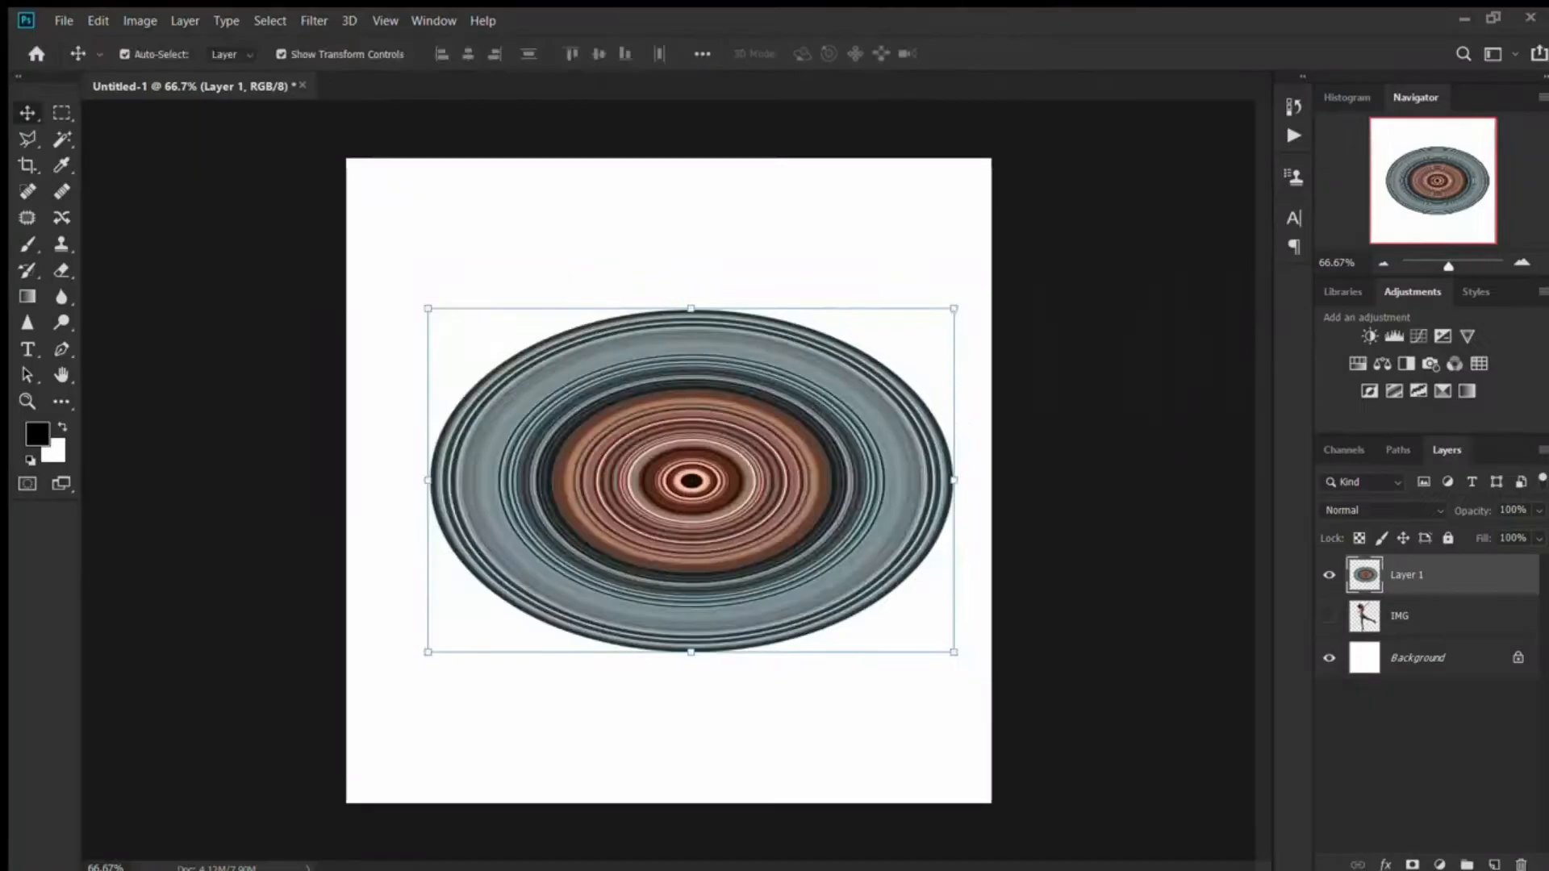
- Turn the Layer 1 stripes into a circle with Polar Coordinates, Rectangular to Polar, and scale it to fill the square canvas
{"action": "left_click_drag", "start_coordinate": [692, 308], "coordinate": [708, 158]}
{"action": "left_click_drag", "start_coordinate": [1069, 405], "coordinate": [991, 405]}
{"action": "left_click_drag", "start_coordinate": [669, 653], "coordinate": [669, 803]}
{"action": "key", "text": "Return"}
{"action": "left_click", "coordinate": [1130, 500]}
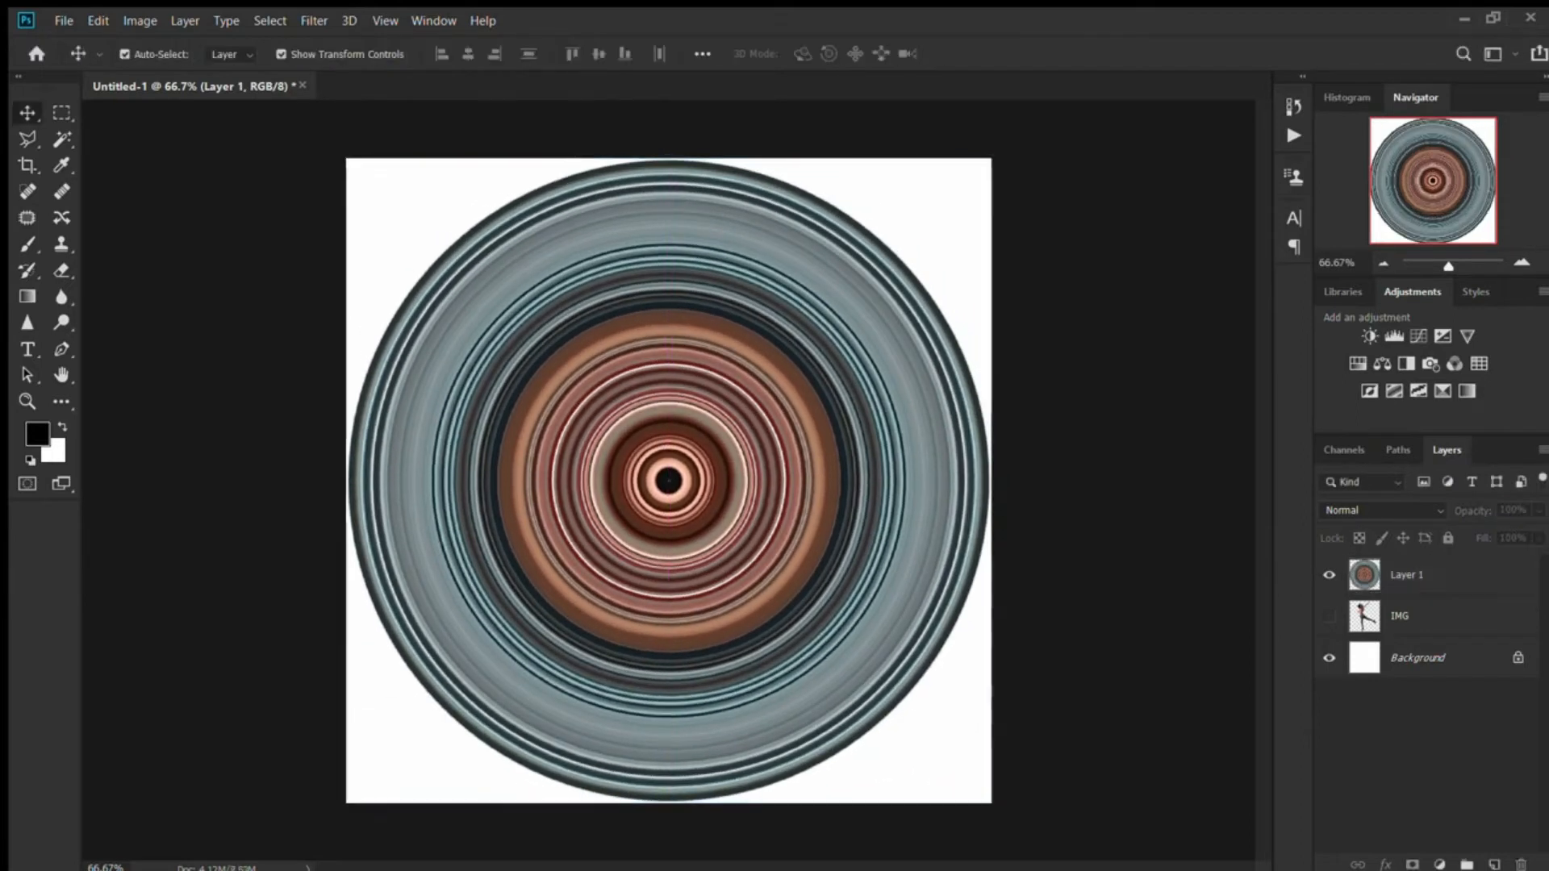
- Show the IMG layer above the striped circle of Layer 1 and scale the woman to 96.07%
{"action": "left_click_drag", "start_coordinate": [1408, 575], "coordinate": [1408, 634]}
{"action": "left_click", "coordinate": [1330, 575]}
{"action": "left_click_drag", "start_coordinate": [622, 484], "coordinate": [621, 482]}
{"action": "left_click_drag", "start_coordinate": [913, 163], "coordinate": [904, 175]}
{"action": "left_click_drag", "start_coordinate": [685, 436], "coordinate": [741, 436]}
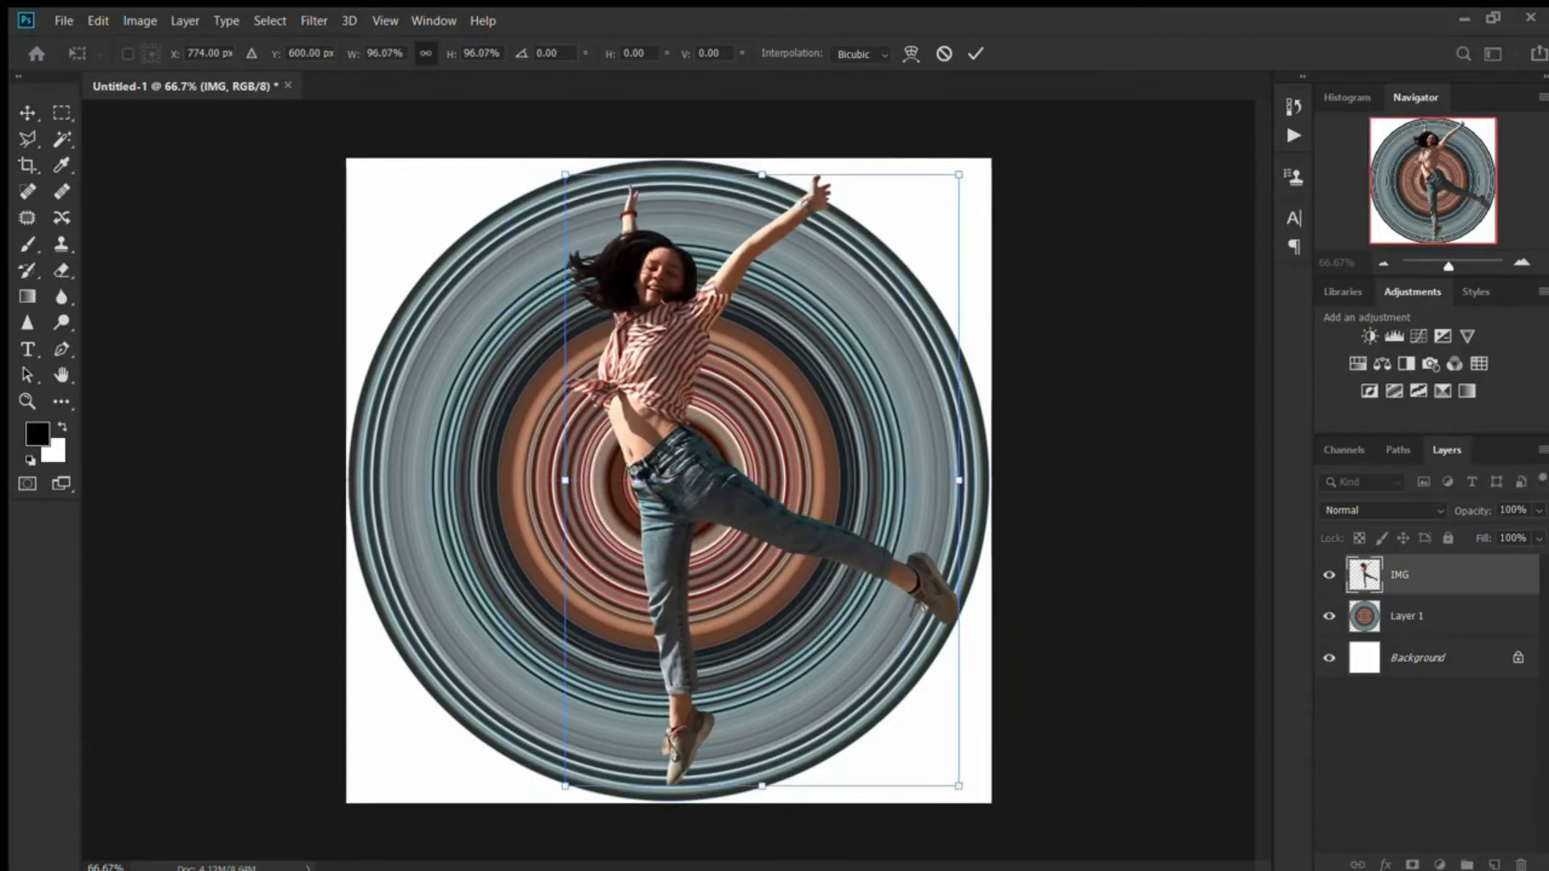
- Rotate the woman to about -4.45° and scale her to 95.99% so her outstretched limbs reach the circle's edge
{"action": "left_click_drag", "start_coordinate": [976, 166], "coordinate": [946, 146]}
{"action": "left_click_drag", "start_coordinate": [726, 452], "coordinate": [711, 453]}
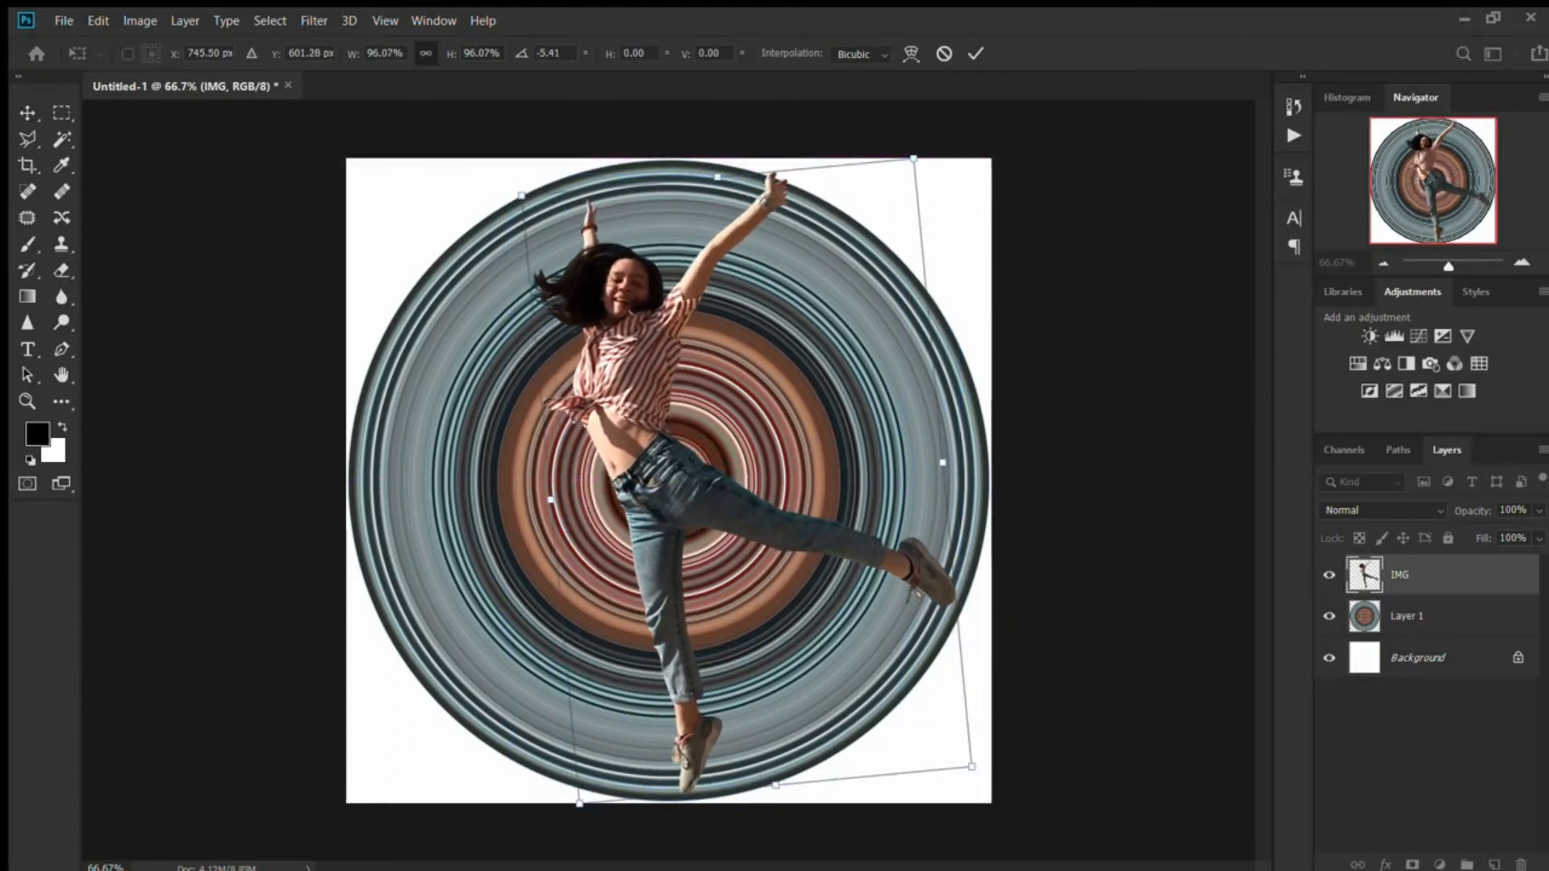
{"action": "left_click_drag", "start_coordinate": [913, 159], "coordinate": [916, 153]}
{"action": "left_click_drag", "start_coordinate": [711, 452], "coordinate": [716, 458]}
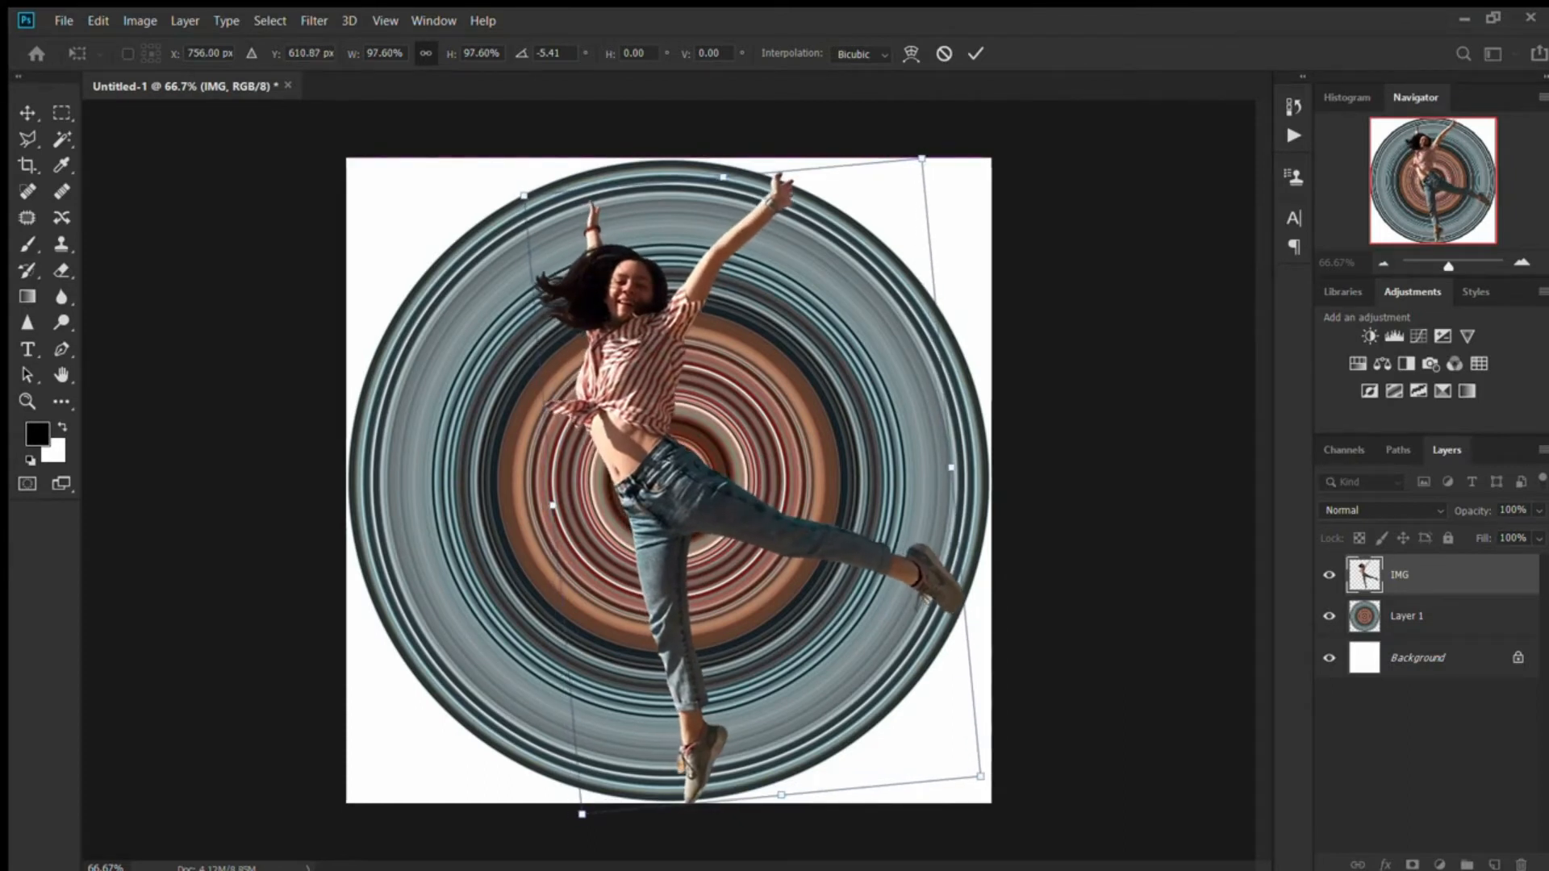
{"action": "left_click_drag", "start_coordinate": [921, 159], "coordinate": [935, 164]}
{"action": "left_click_drag", "start_coordinate": [752, 491], "coordinate": [756, 490]}
{"action": "key", "text": "Return"}
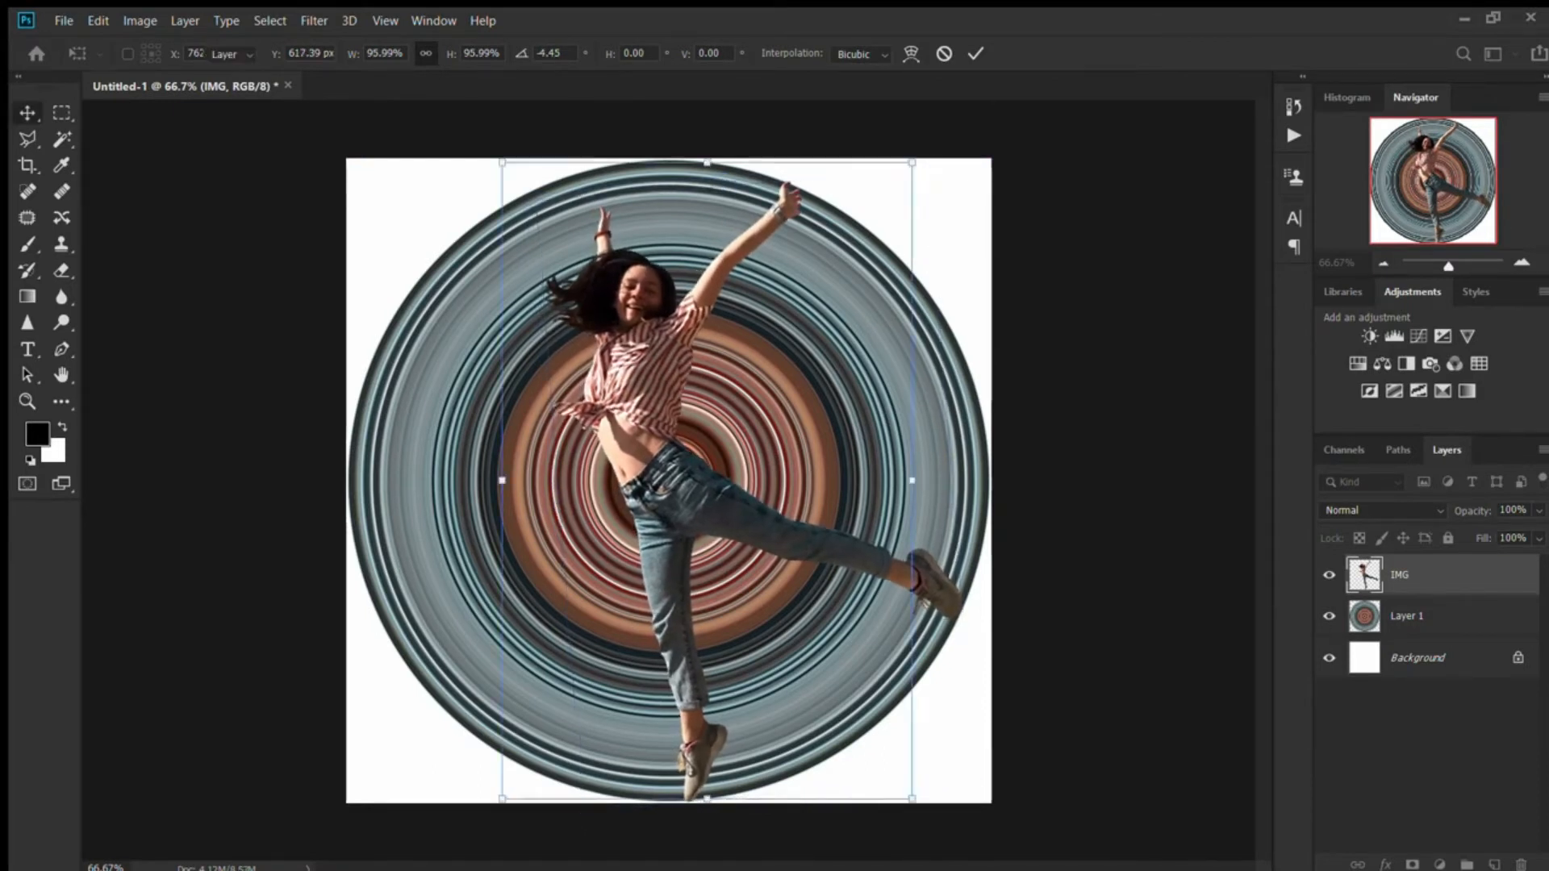
- Draw a closed Pen shape along the woman's raised arm, torso and extended leg, enclosing the circle area to their right
{"action": "left_click", "coordinate": [1074, 282]}
{"action": "key", "text": "p"}
{"action": "scroll", "coordinate": [786, 206], "scroll_direction": "up", "scroll_amount": 7}
{"action": "left_click", "coordinate": [819, 122]}
{"action": "left_click_drag", "start_coordinate": [781, 188], "coordinate": [781, 219]}
{"action": "left_click_drag", "start_coordinate": [666, 315], "coordinate": [621, 354]}
{"action": "scroll", "coordinate": [622, 353], "scroll_direction": "down", "scroll_amount": 3}
{"action": "left_click_drag", "start_coordinate": [469, 491], "coordinate": [459, 612]}
{"action": "scroll", "coordinate": [466, 403], "scroll_direction": "down", "scroll_amount": 4}
{"action": "left_click_drag", "start_coordinate": [608, 650], "coordinate": [746, 695]}
{"action": "left_click_drag", "start_coordinate": [911, 765], "coordinate": [996, 848]}
{"action": "left_click_drag", "start_coordinate": [1051, 448], "coordinate": [1073, 590]}
{"action": "scroll", "coordinate": [686, 167], "scroll_direction": "up", "scroll_amount": 2}
{"action": "left_click", "coordinate": [687, 167]}
{"action": "left_click_drag", "start_coordinate": [687, 167], "coordinate": [350, 199]}
- Load the outline of Shape 1 as a selection and hide the Shape 1 layer
{"action": "double_click", "coordinate": [1364, 575]}
{"action": "key", "text": "Escape"}
{"action": "left_click", "coordinate": [1364, 574], "text": "ctrl"}
{"action": "left_click", "coordinate": [1329, 575]}
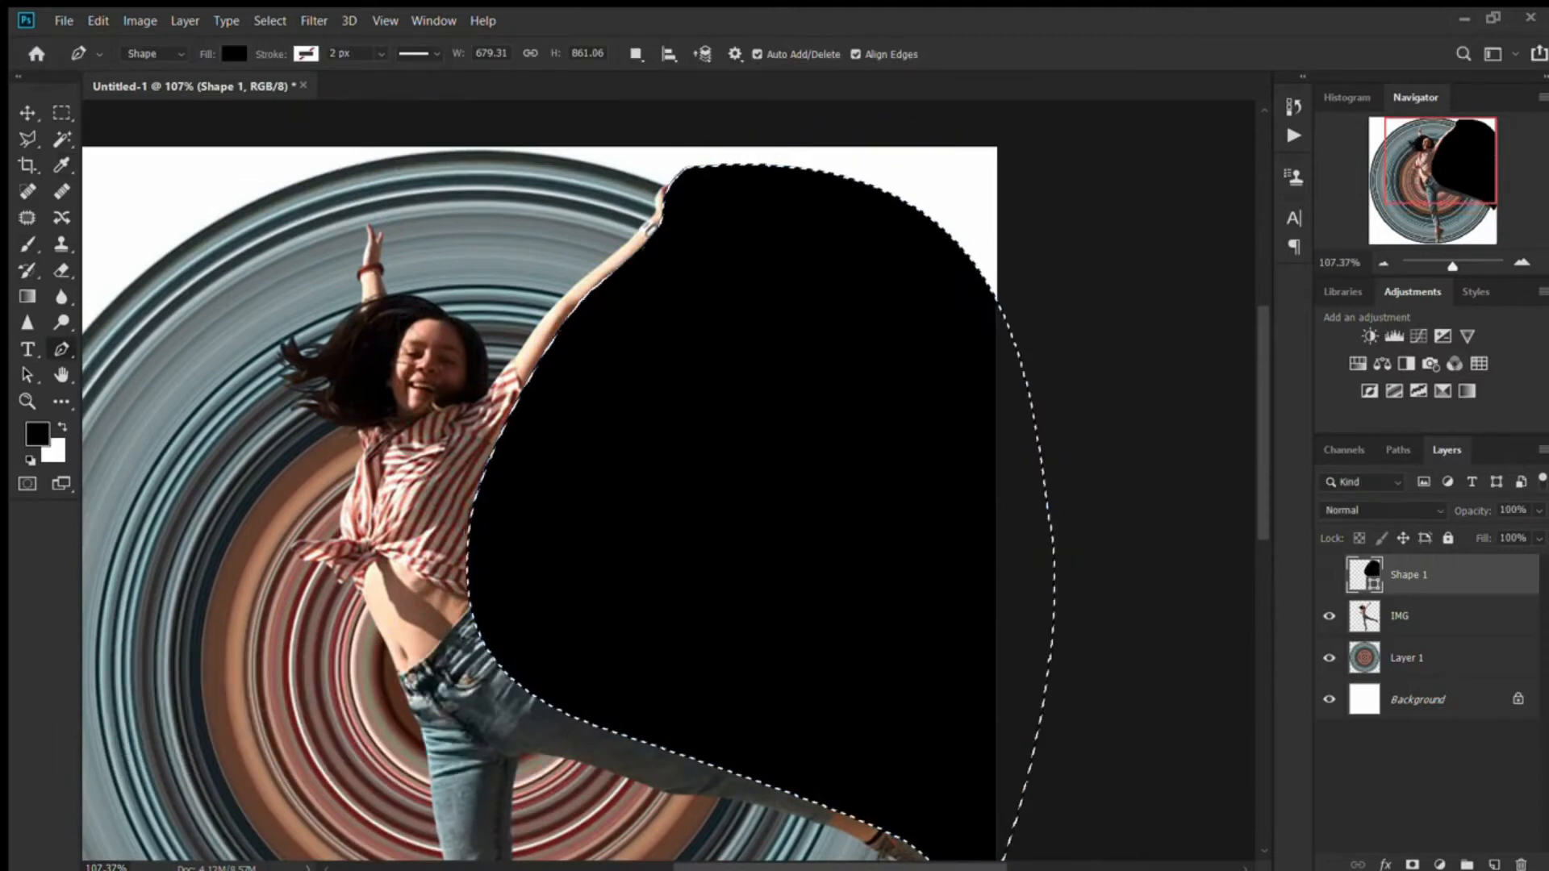
- Invert the selection and add it as a layer mask on Layer 1, hiding the circle between arm and leg
{"action": "left_click", "coordinate": [1406, 659]}
{"action": "key", "text": "m"}
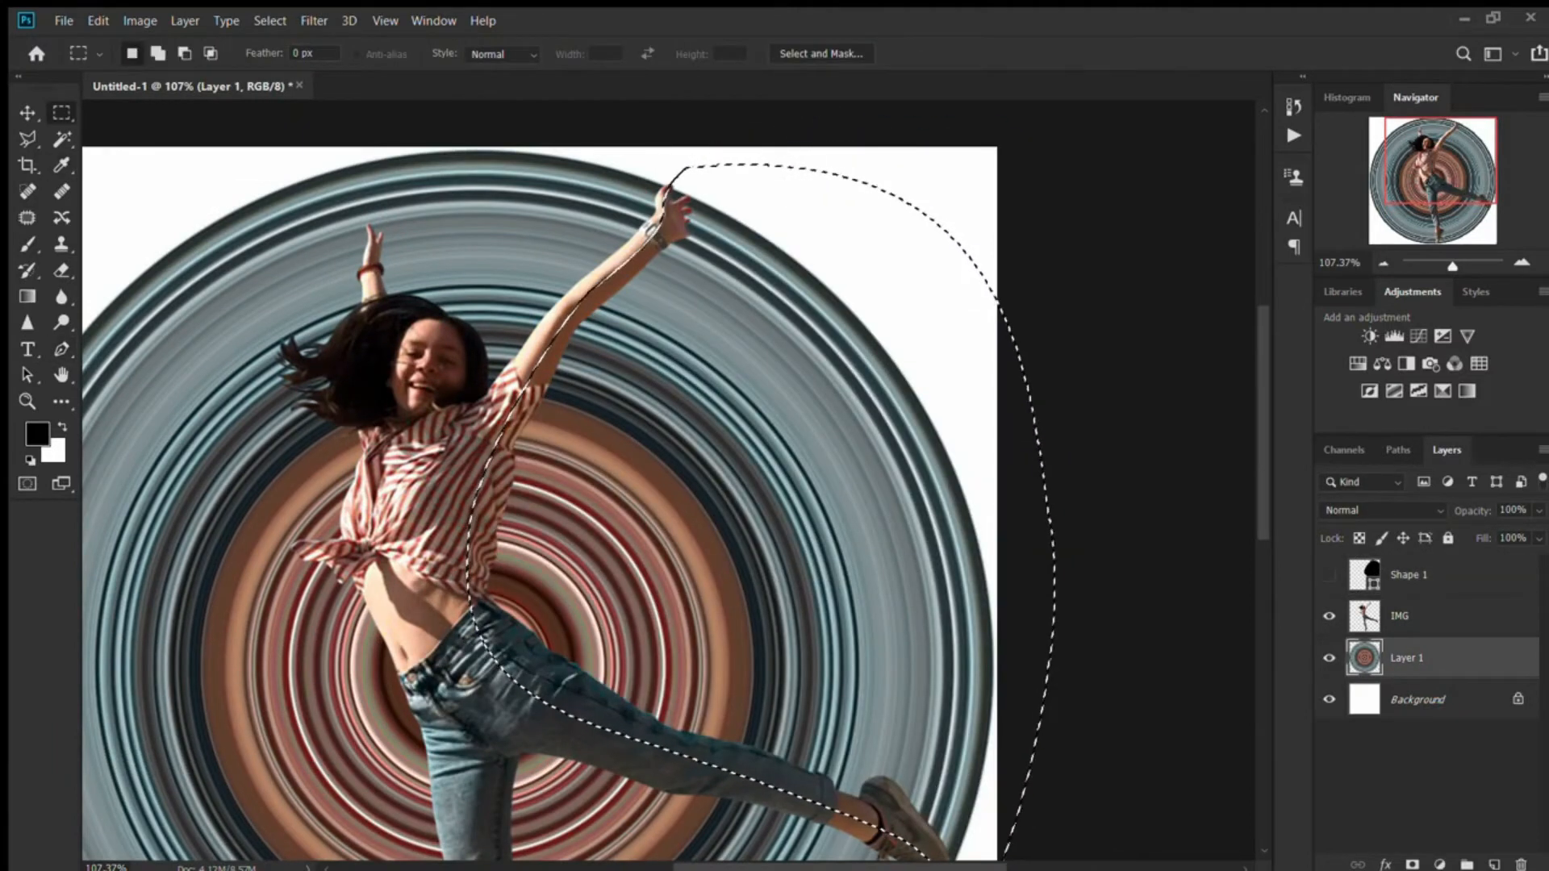
{"action": "key", "text": "ctrl+shift+i"}
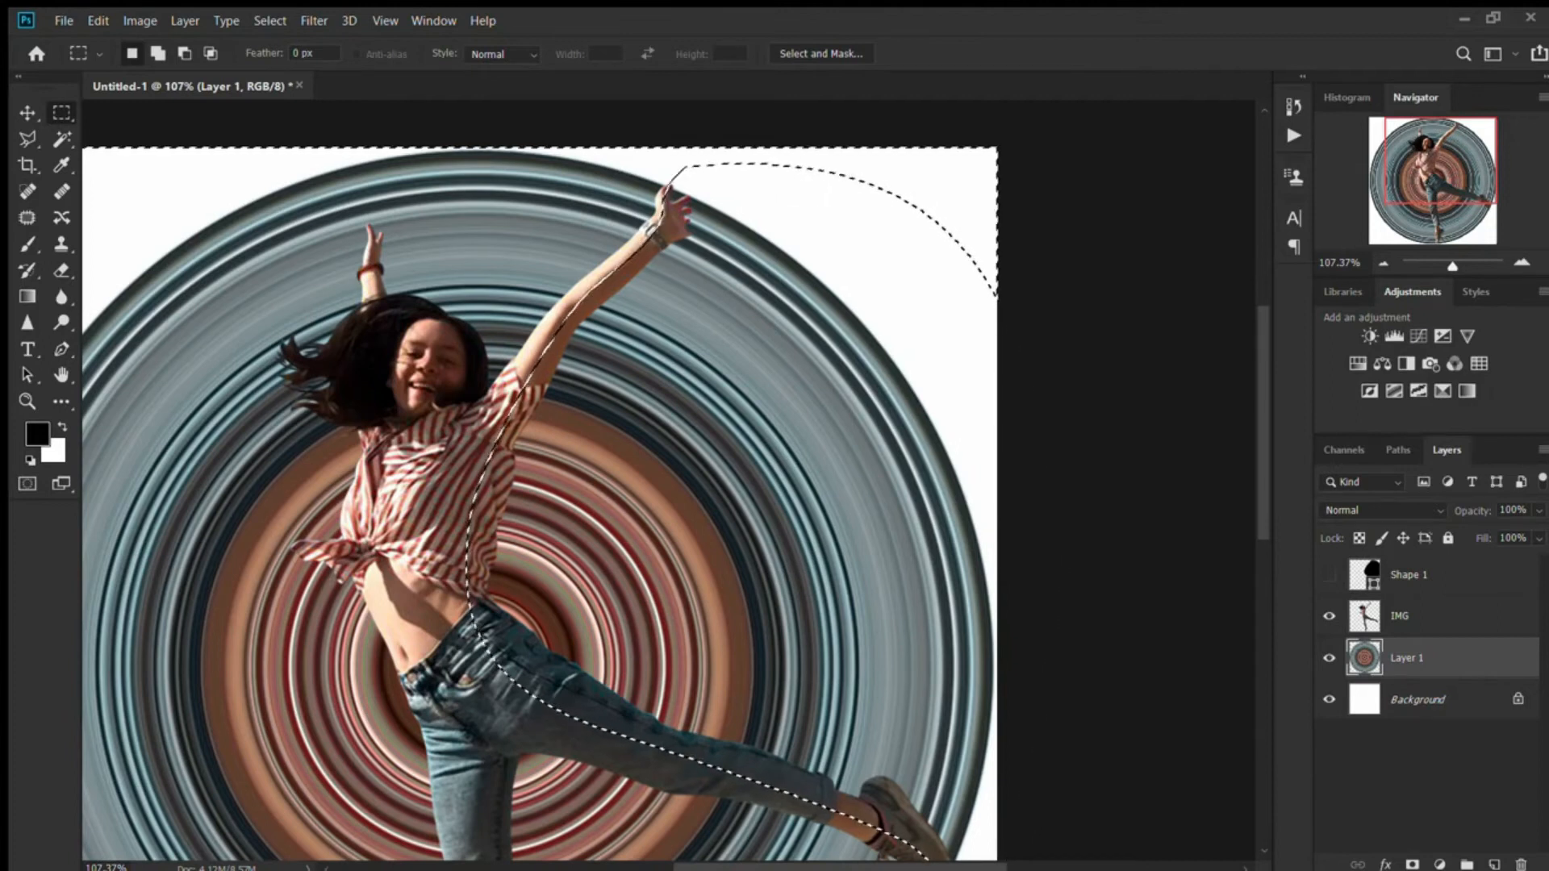
{"action": "left_click", "coordinate": [1412, 864]}
{"action": "scroll", "coordinate": [669, 481], "scroll_direction": "down", "scroll_amount": 6}
- Add a Drop Shadow effect to the IMG layer
{"action": "left_click", "coordinate": [1406, 616]}
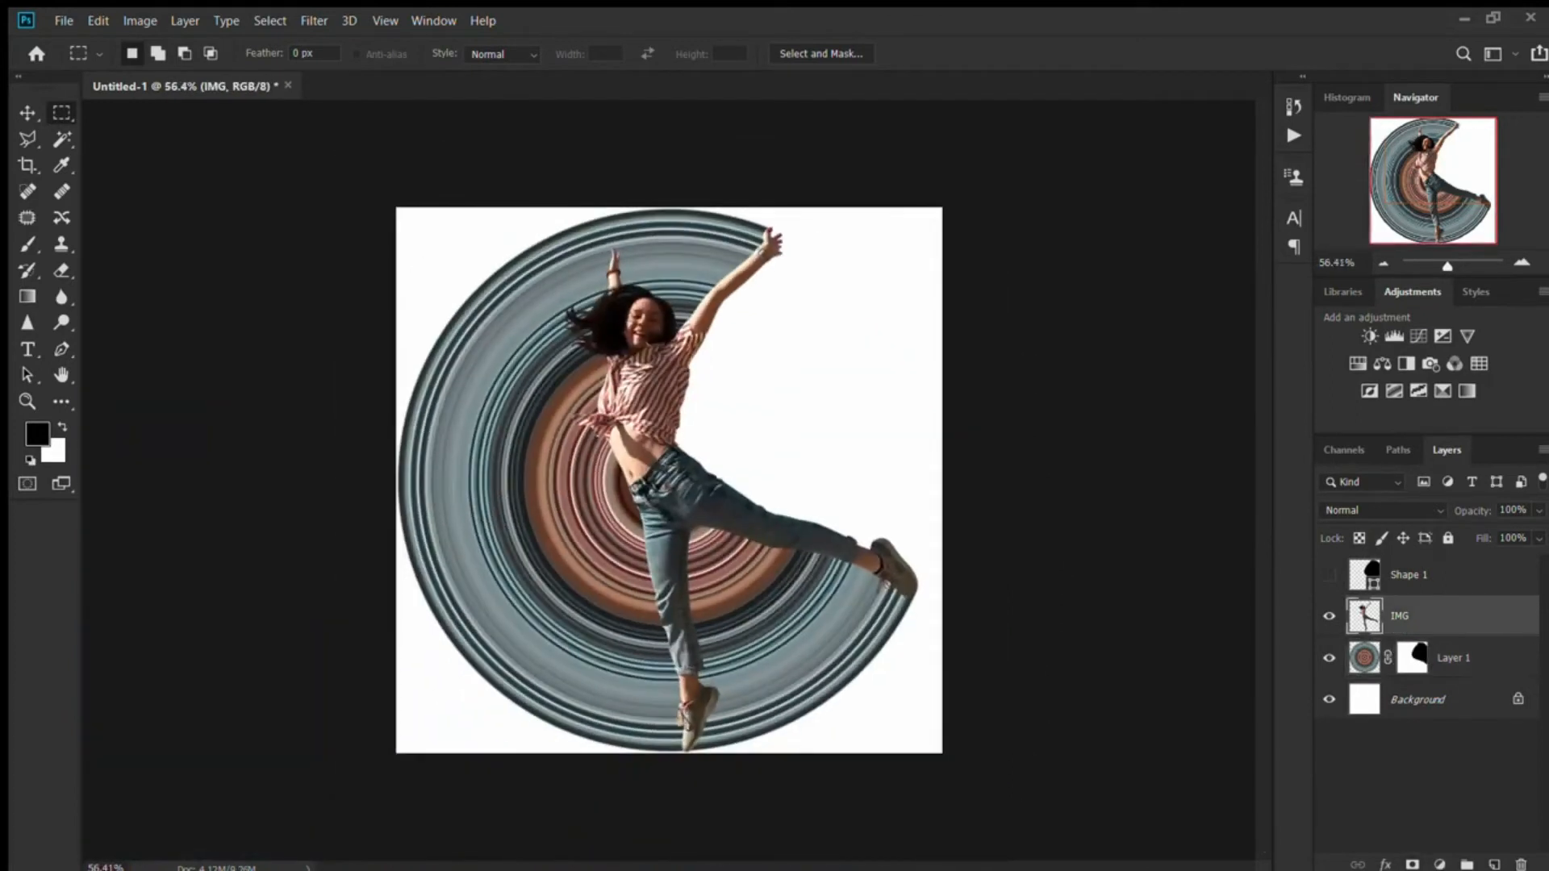
{"action": "key", "text": "space"}
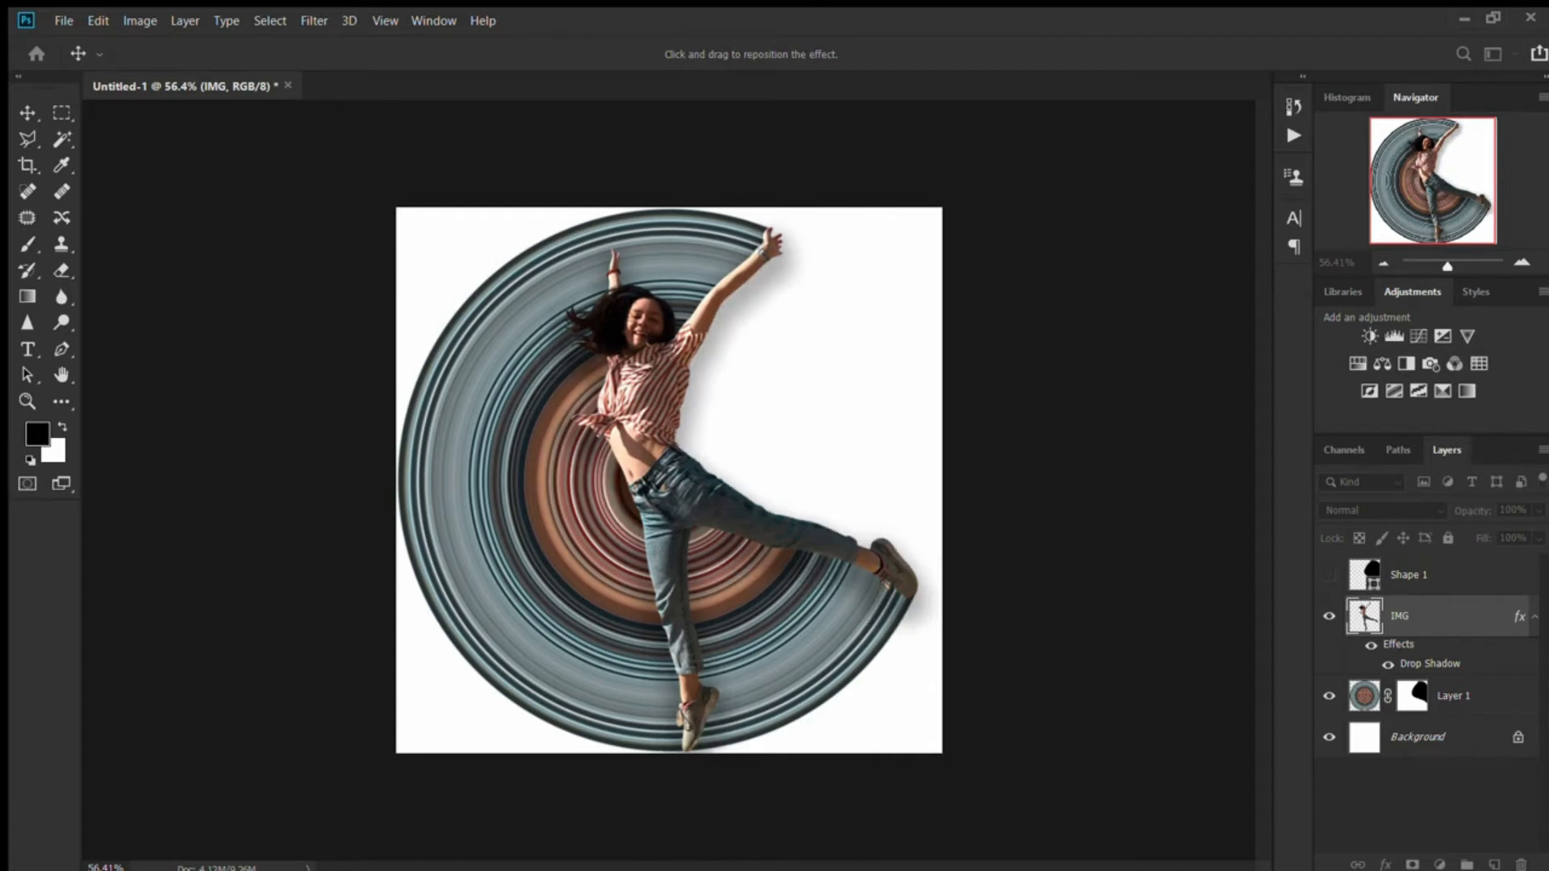
{"action": "key", "text": "Return"}
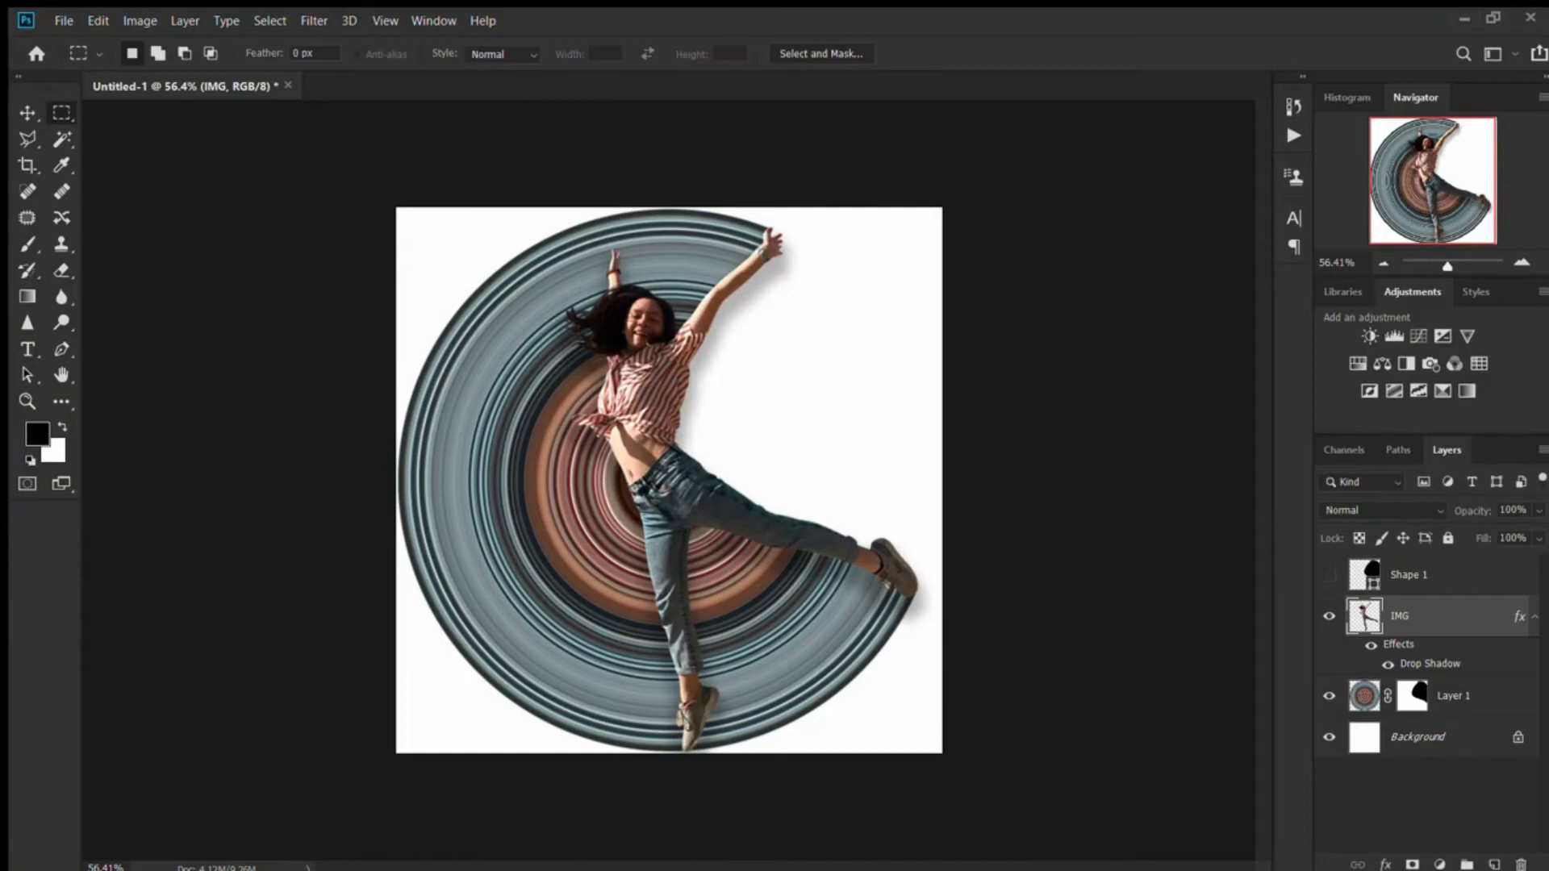
{"action": "scroll", "coordinate": [668, 480], "scroll_direction": "down", "scroll_amount": 4}
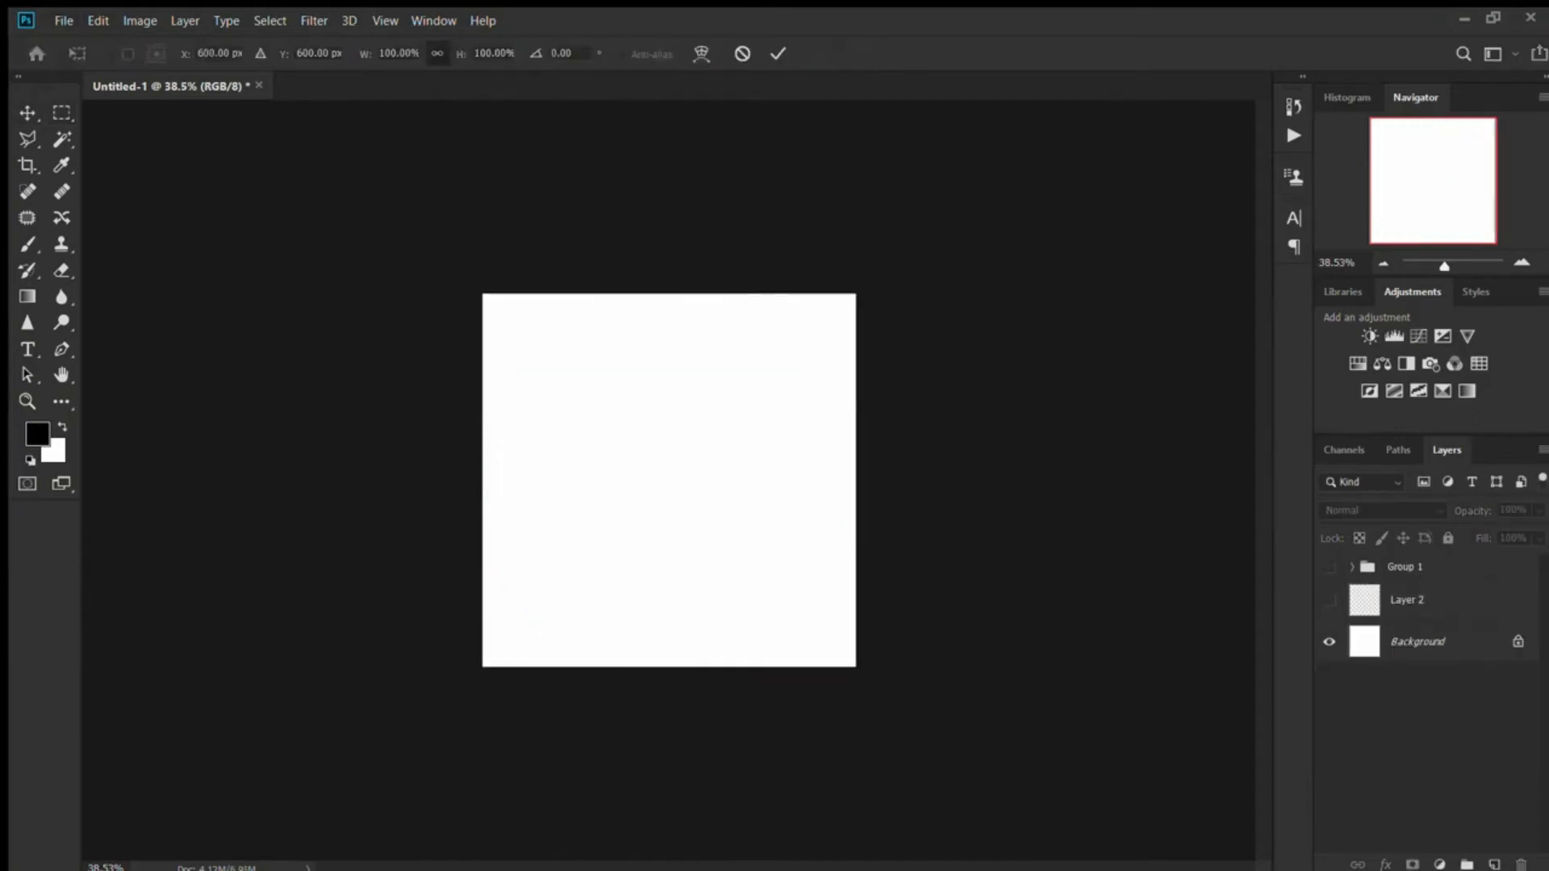
- Place the image of the leaping woman and copy a single-pixel column through her torso to a new layer
{"action": "key", "text": "Return"}
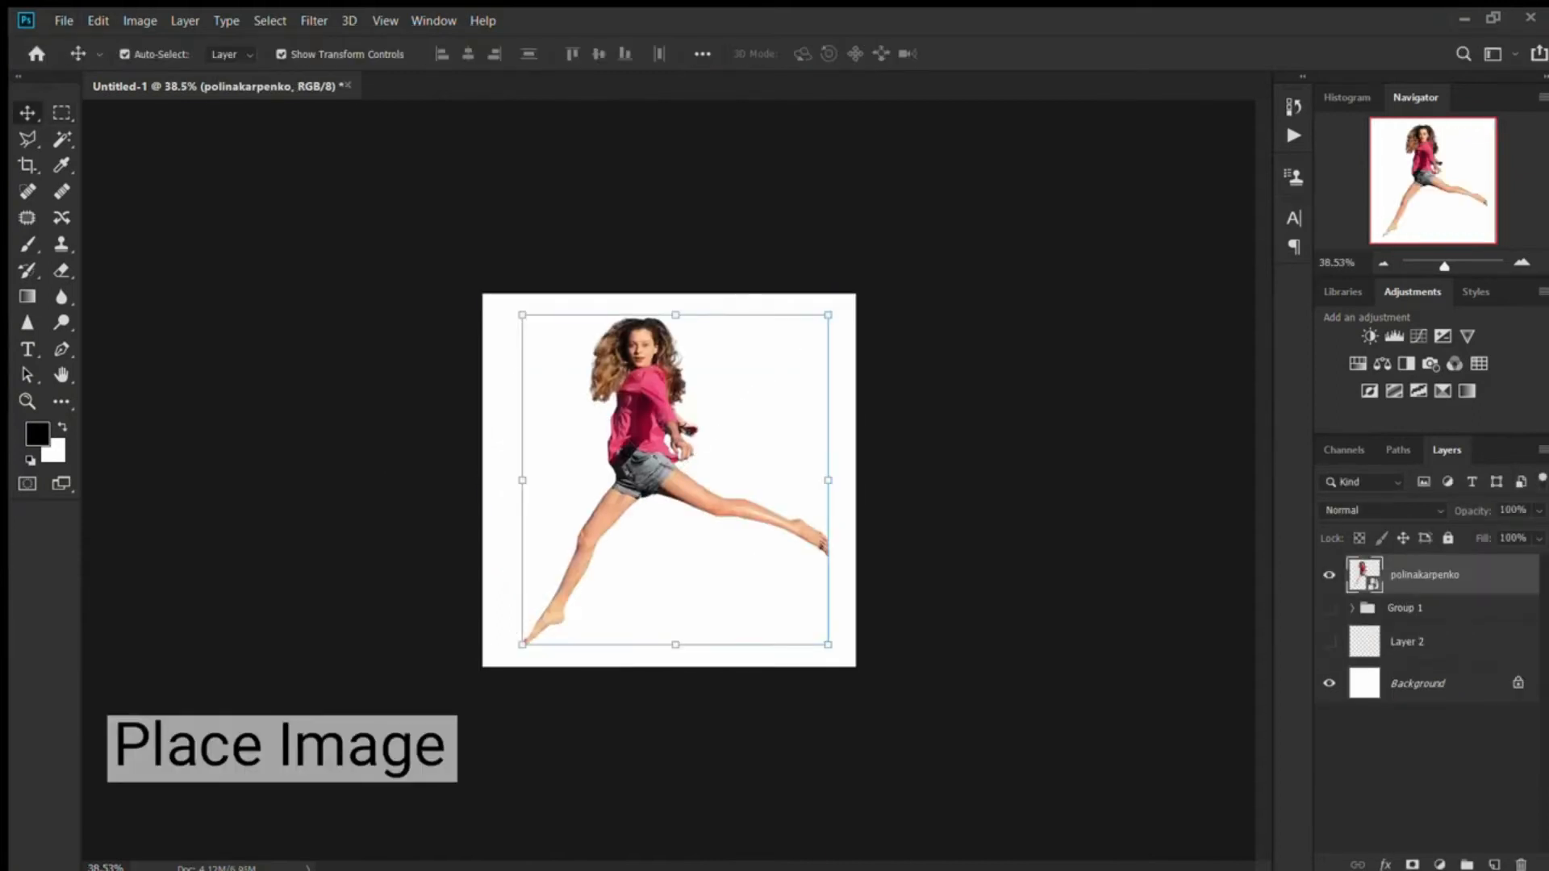
{"action": "left_click", "coordinate": [62, 401]}
{"action": "left_click", "coordinate": [628, 480]}
{"action": "key", "text": "ctrl+j"}
{"action": "key", "text": "v"}
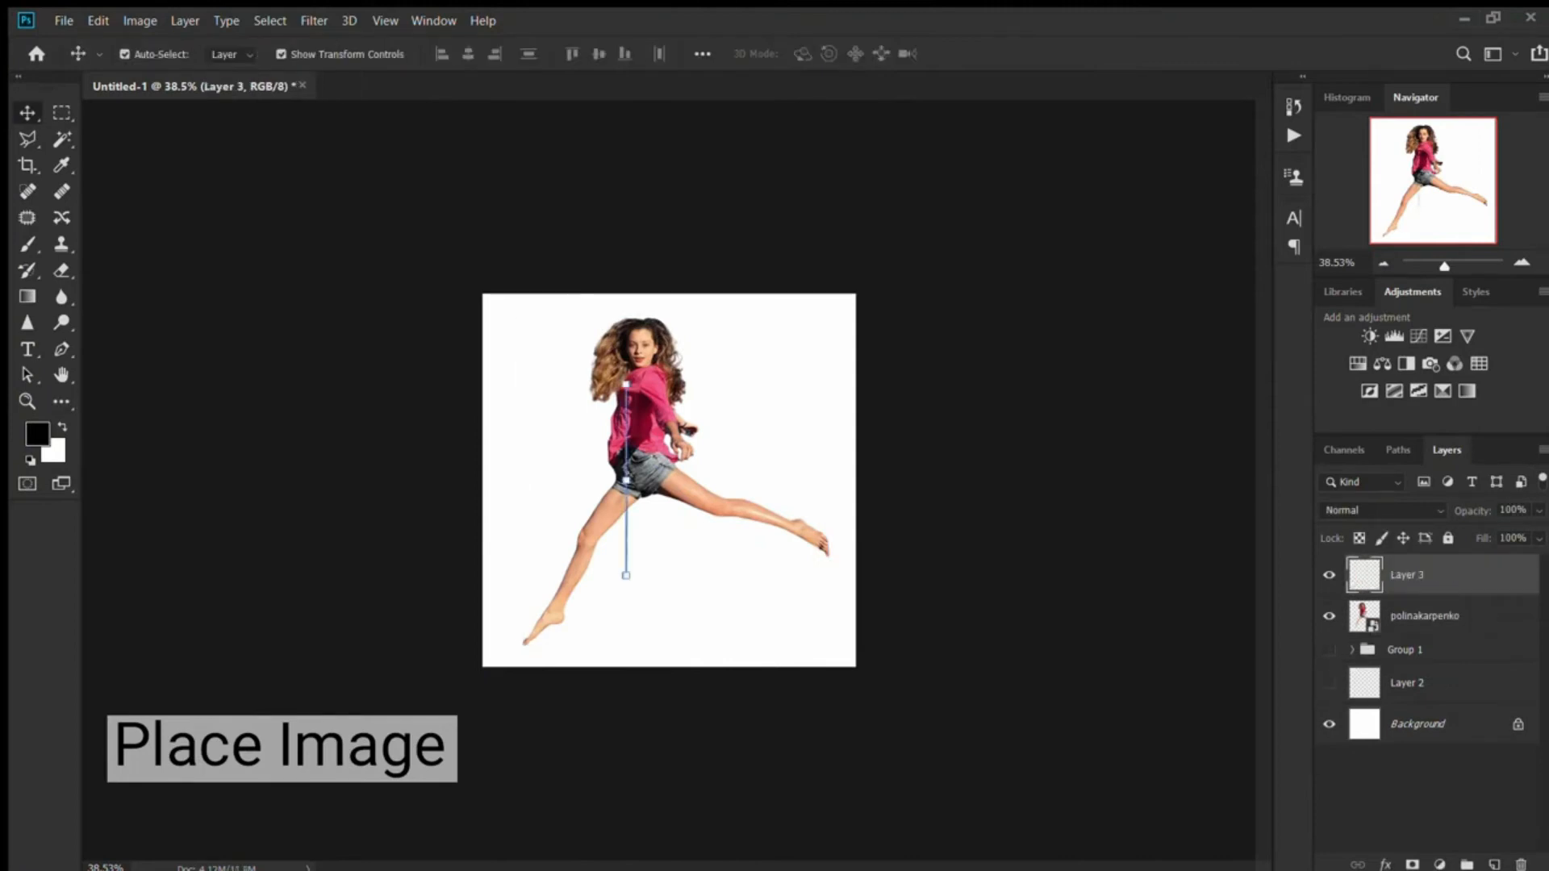
- Stretch the copied column into stripes across the canvas's upper half and move Layer 3 beneath the leaping woman
{"action": "left_click_drag", "start_coordinate": [627, 480], "coordinate": [907, 480]}
{"action": "left_click_drag", "start_coordinate": [799, 500], "coordinate": [841, 410]}
{"action": "left_click_drag", "start_coordinate": [950, 389], "coordinate": [967, 389]}
{"action": "key", "text": "Return"}
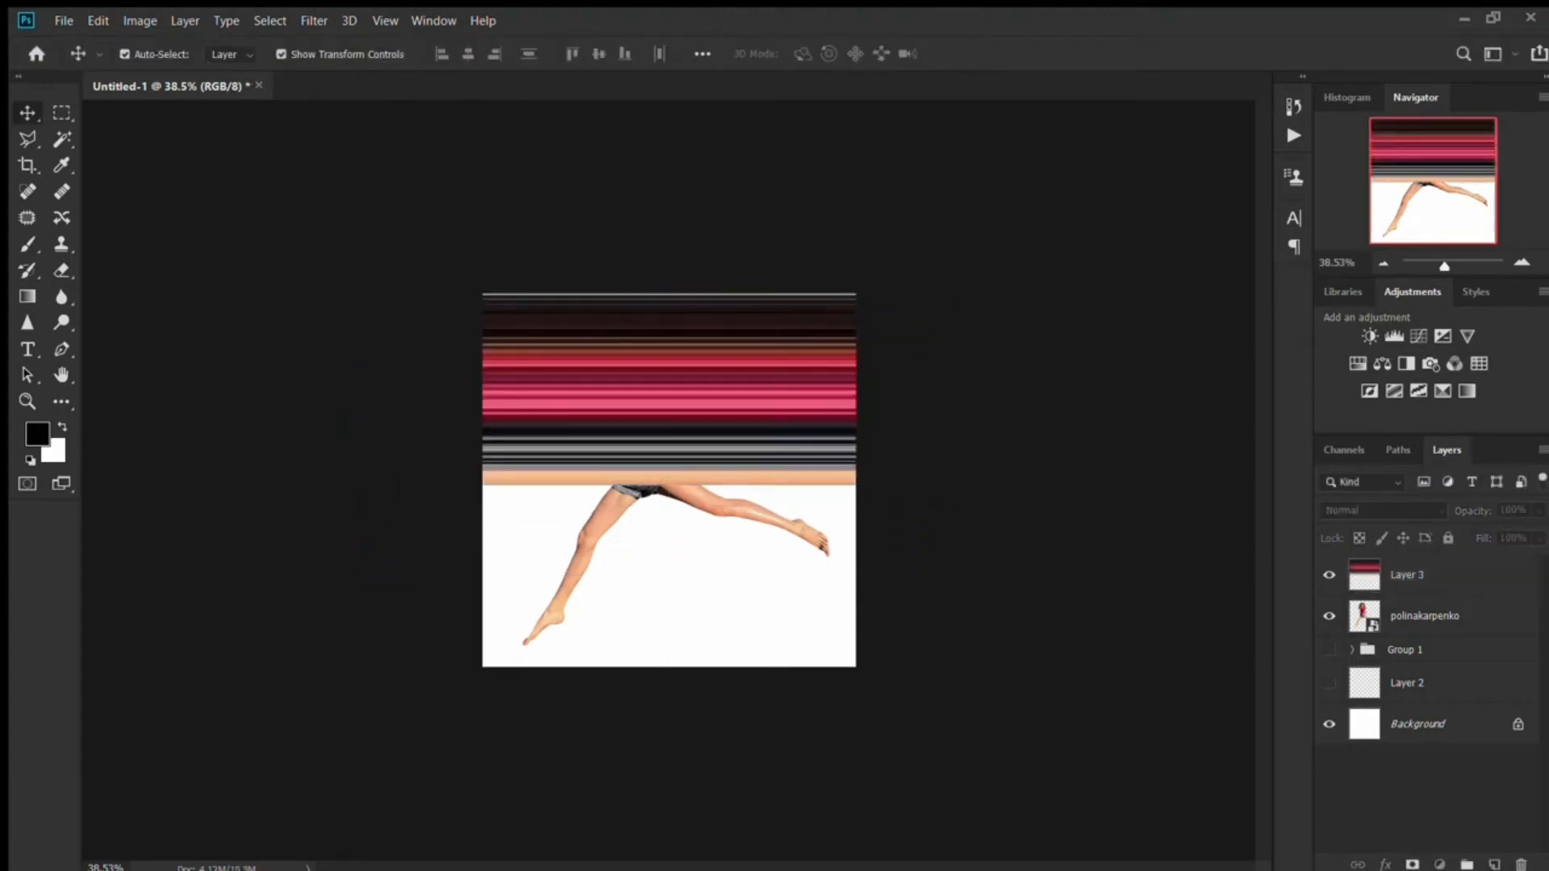
{"action": "key", "text": "ctrl+bracketleft"}
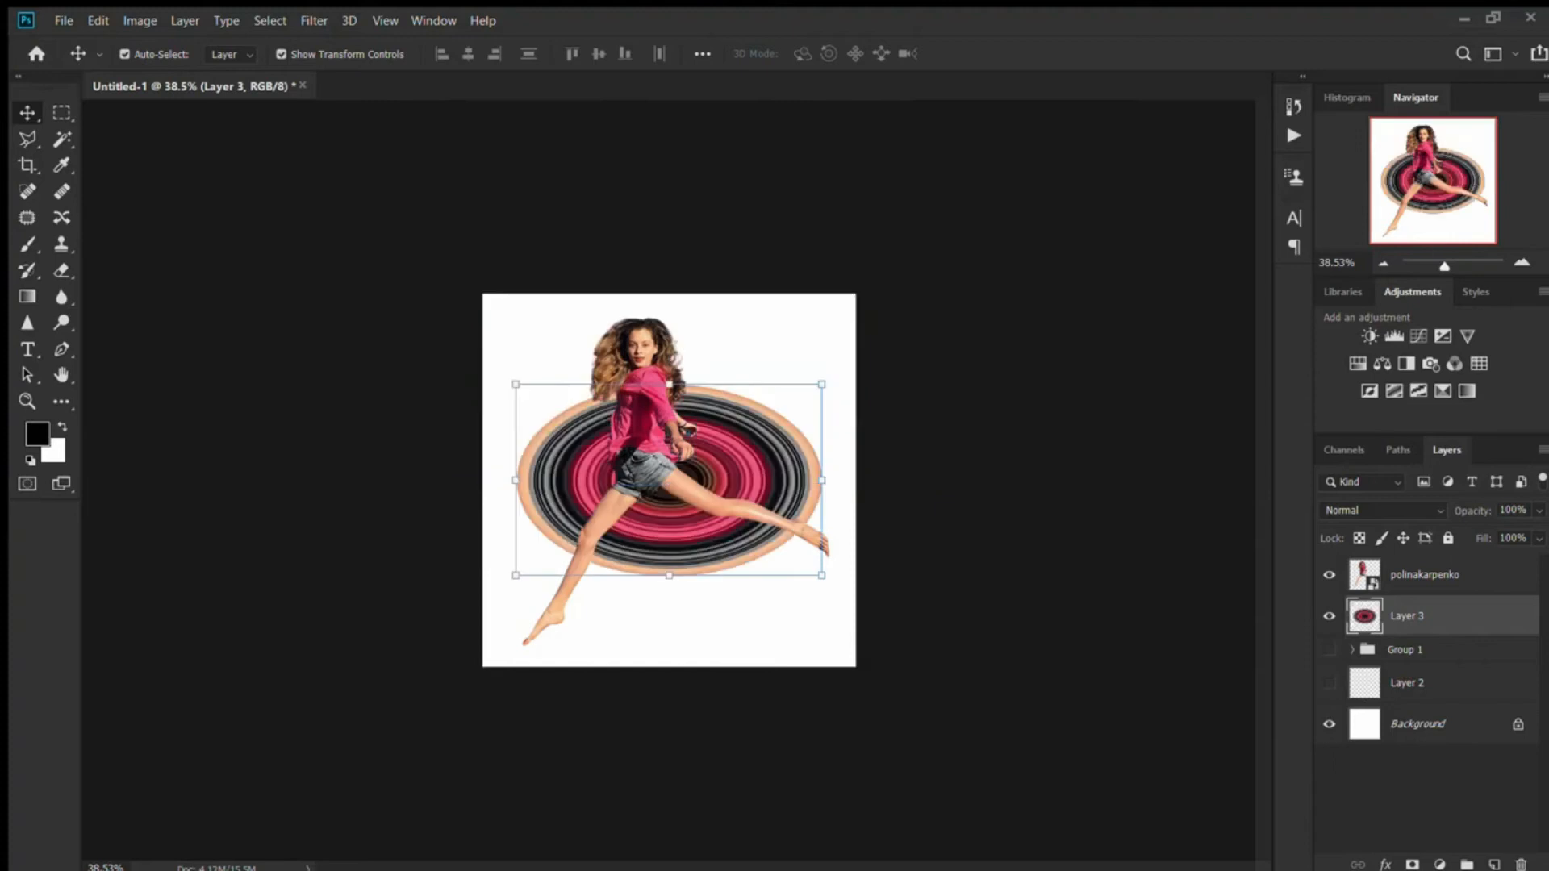
- Convert the Layer 3 stripes into a circle with Polar Coordinates and enlarge it to fill the canvas
{"action": "left_click_drag", "start_coordinate": [823, 385], "coordinate": [887, 344]}
{"action": "left_click_drag", "start_coordinate": [669, 481], "coordinate": [701, 431]}
{"action": "left_click_drag", "start_coordinate": [918, 564], "coordinate": [856, 667]}
{"action": "key", "text": "Return"}
{"action": "left_click", "coordinate": [968, 613]}
- Move the leaping woman over the circle so her feet meet its rim, and scale her to 99.68%
{"action": "left_click_drag", "start_coordinate": [646, 428], "coordinate": [666, 401]}
{"action": "scroll", "coordinate": [669, 481], "scroll_direction": "up", "scroll_amount": 3}
{"action": "key", "text": "ctrl+t"}
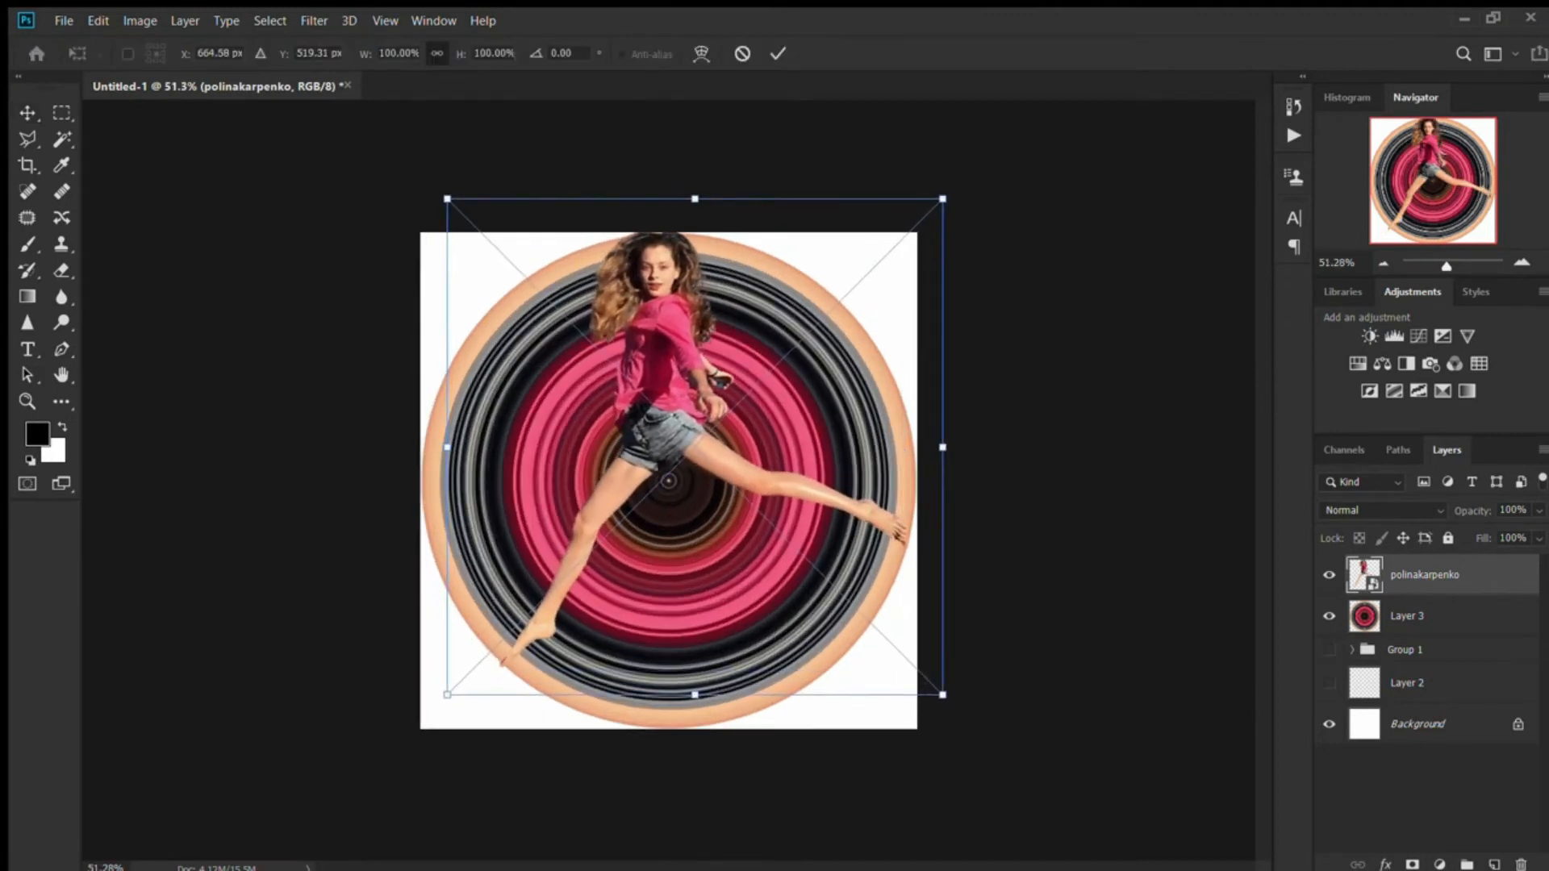
{"action": "left_click_drag", "start_coordinate": [447, 695], "coordinate": [449, 693]}
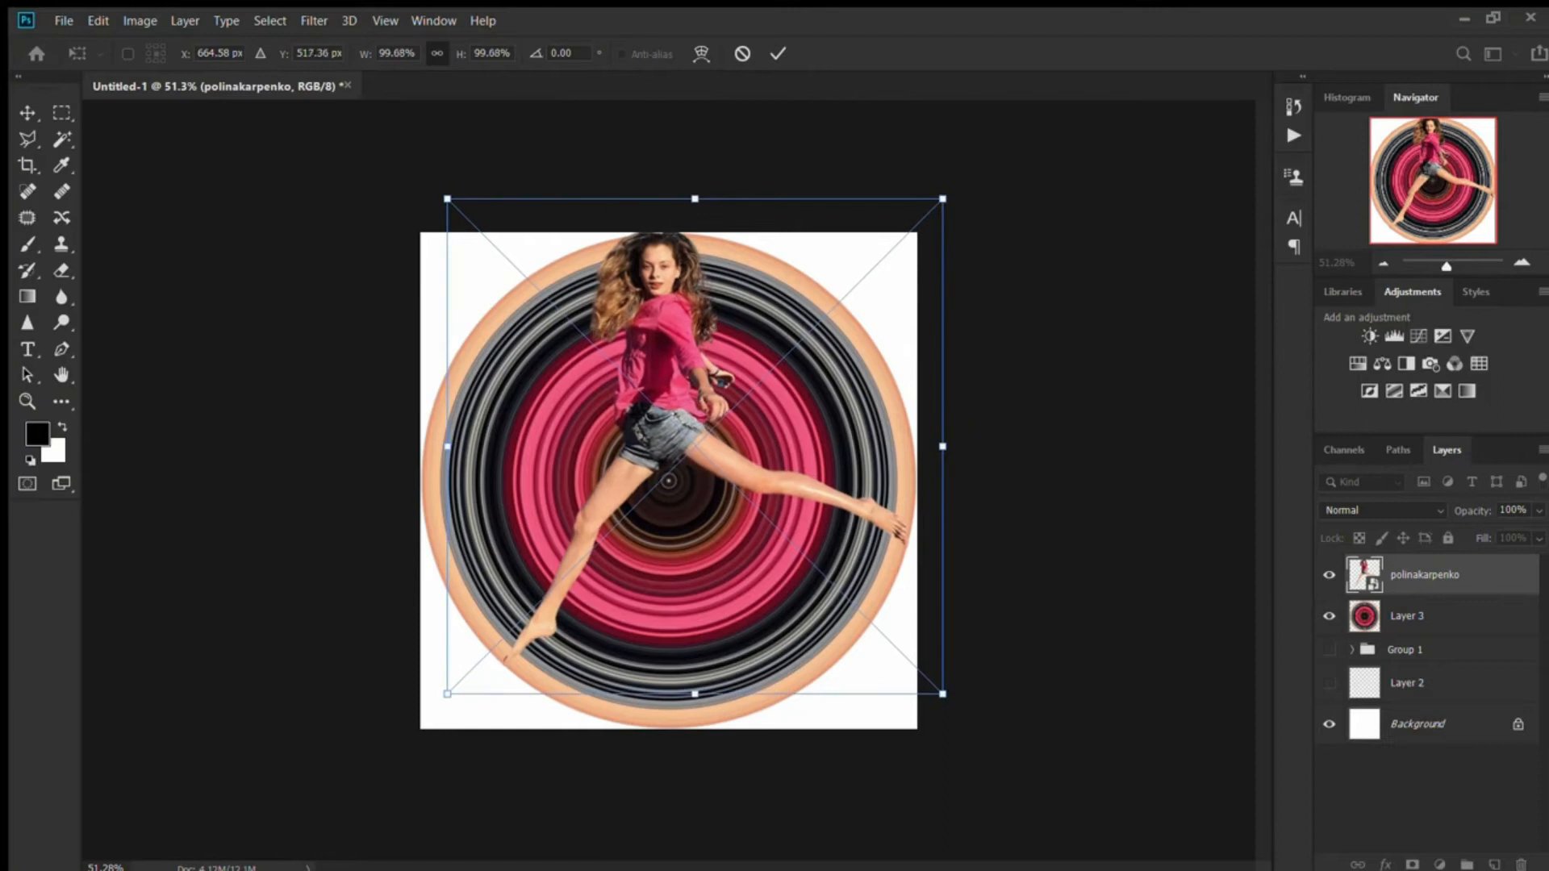
{"action": "key", "text": "Return"}
- Select the woman and circle layers together, scale them down slightly and centre them on the canvas
{"action": "left_click", "coordinate": [339, 670]}
{"action": "left_click_drag", "start_coordinate": [339, 670], "coordinate": [613, 484]}
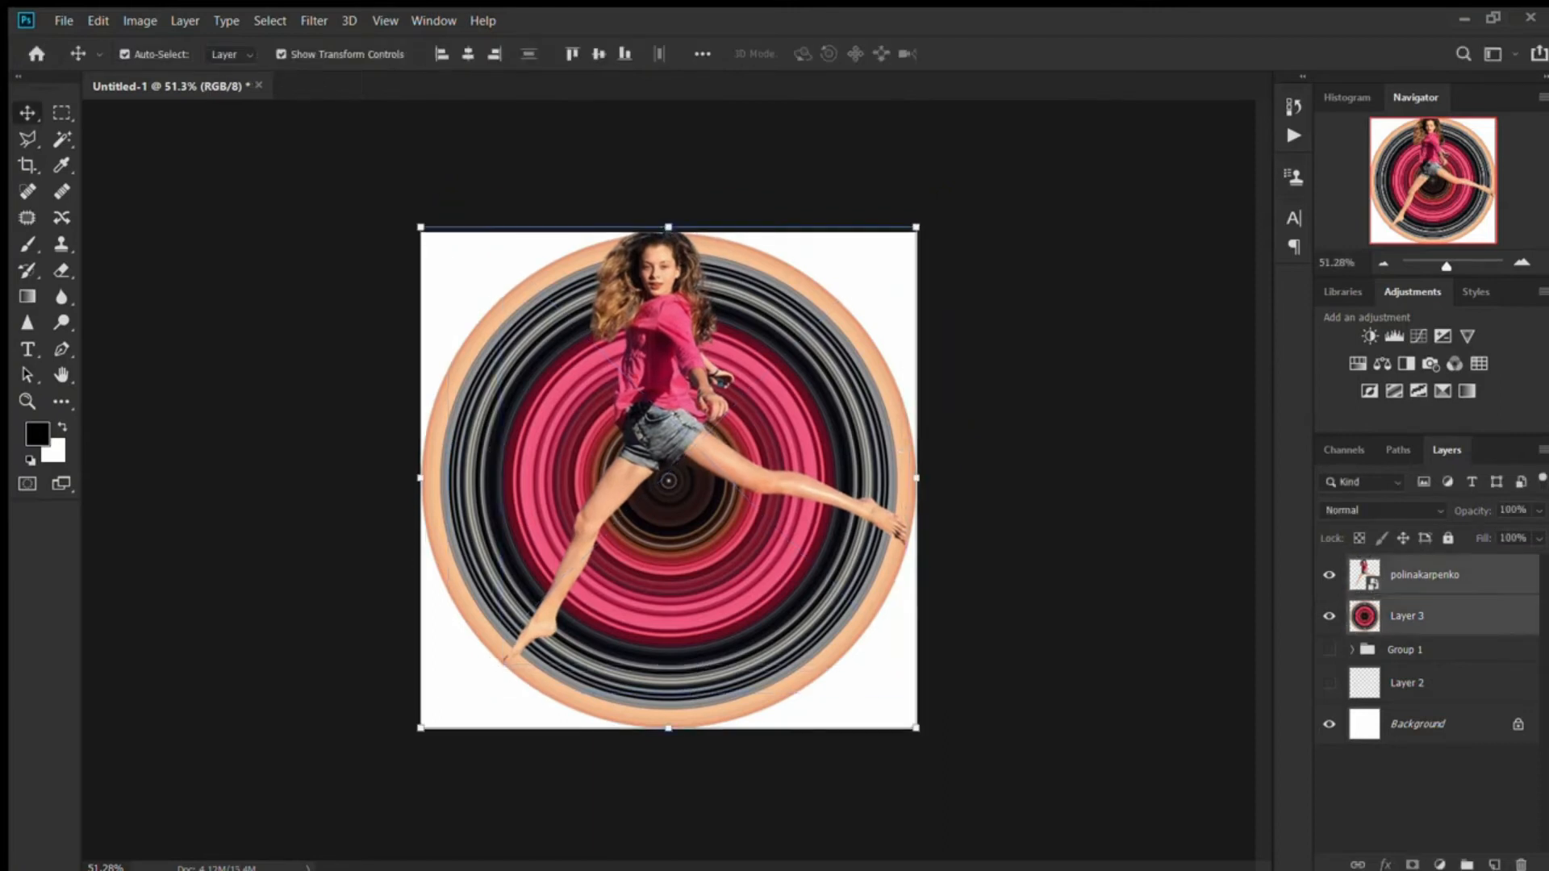
{"action": "key", "text": "ctrl+t"}
{"action": "left_click_drag", "start_coordinate": [918, 730], "coordinate": [897, 708]}
{"action": "key", "text": "Return"}
{"action": "left_click_drag", "start_coordinate": [658, 484], "coordinate": [668, 497]}
{"action": "left_click", "coordinate": [339, 669]}
- Draw a closed Pen shape down the woman's head and torso and along her extended leg, enclosing the area to their right
{"action": "key", "text": "p"}
{"action": "left_click", "coordinate": [656, 240]}
{"action": "left_click", "coordinate": [668, 311]}
{"action": "left_click", "coordinate": [673, 353]}
{"action": "left_click", "coordinate": [679, 396]}
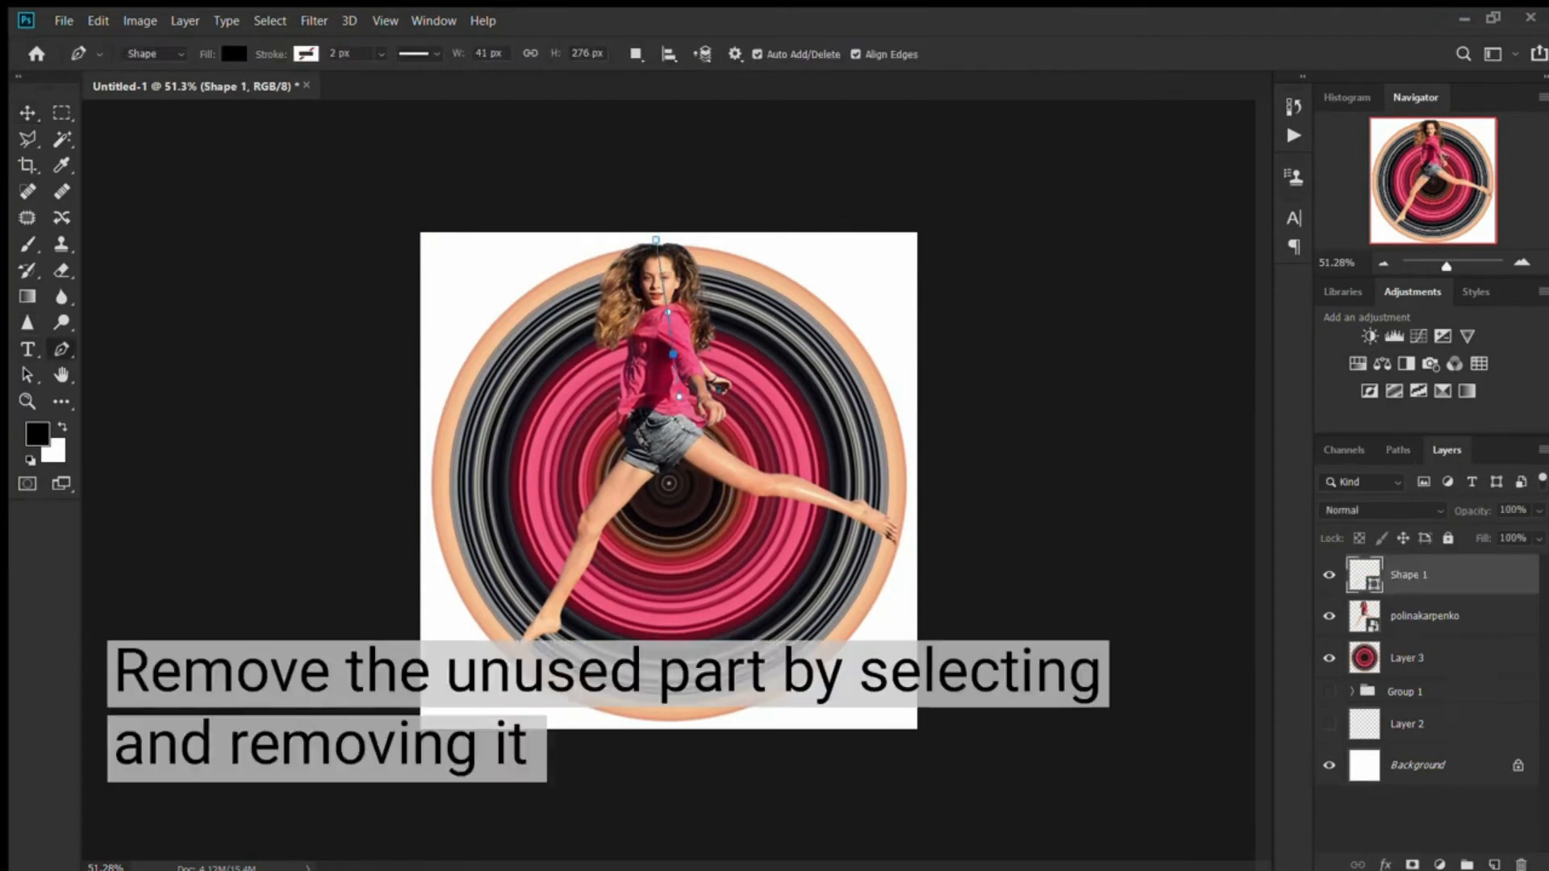
{"action": "left_click_drag", "start_coordinate": [812, 510], "coordinate": [809, 504]}
{"action": "left_click", "coordinate": [740, 479], "text": "alt"}
{"action": "left_click_drag", "start_coordinate": [859, 511], "coordinate": [927, 539]}
{"action": "scroll", "coordinate": [927, 539], "scroll_direction": "up", "scroll_amount": 5}
{"action": "left_click", "coordinate": [949, 524], "text": "alt"}
{"action": "left_click", "coordinate": [999, 552]}
{"action": "left_click", "coordinate": [1018, 595]}
{"action": "scroll", "coordinate": [1019, 596], "scroll_direction": "down", "scroll_amount": 4}
{"action": "left_click_drag", "start_coordinate": [1060, 459], "coordinate": [982, 329]}
{"action": "left_click_drag", "start_coordinate": [655, 218], "coordinate": [85, 415]}
- Convert the new pen path into a selection and hide its shape layer
{"action": "key", "text": "i"}
{"action": "key", "text": "p"}
{"action": "key", "text": "ctrl+Return"}
{"action": "left_click", "coordinate": [1330, 575]}
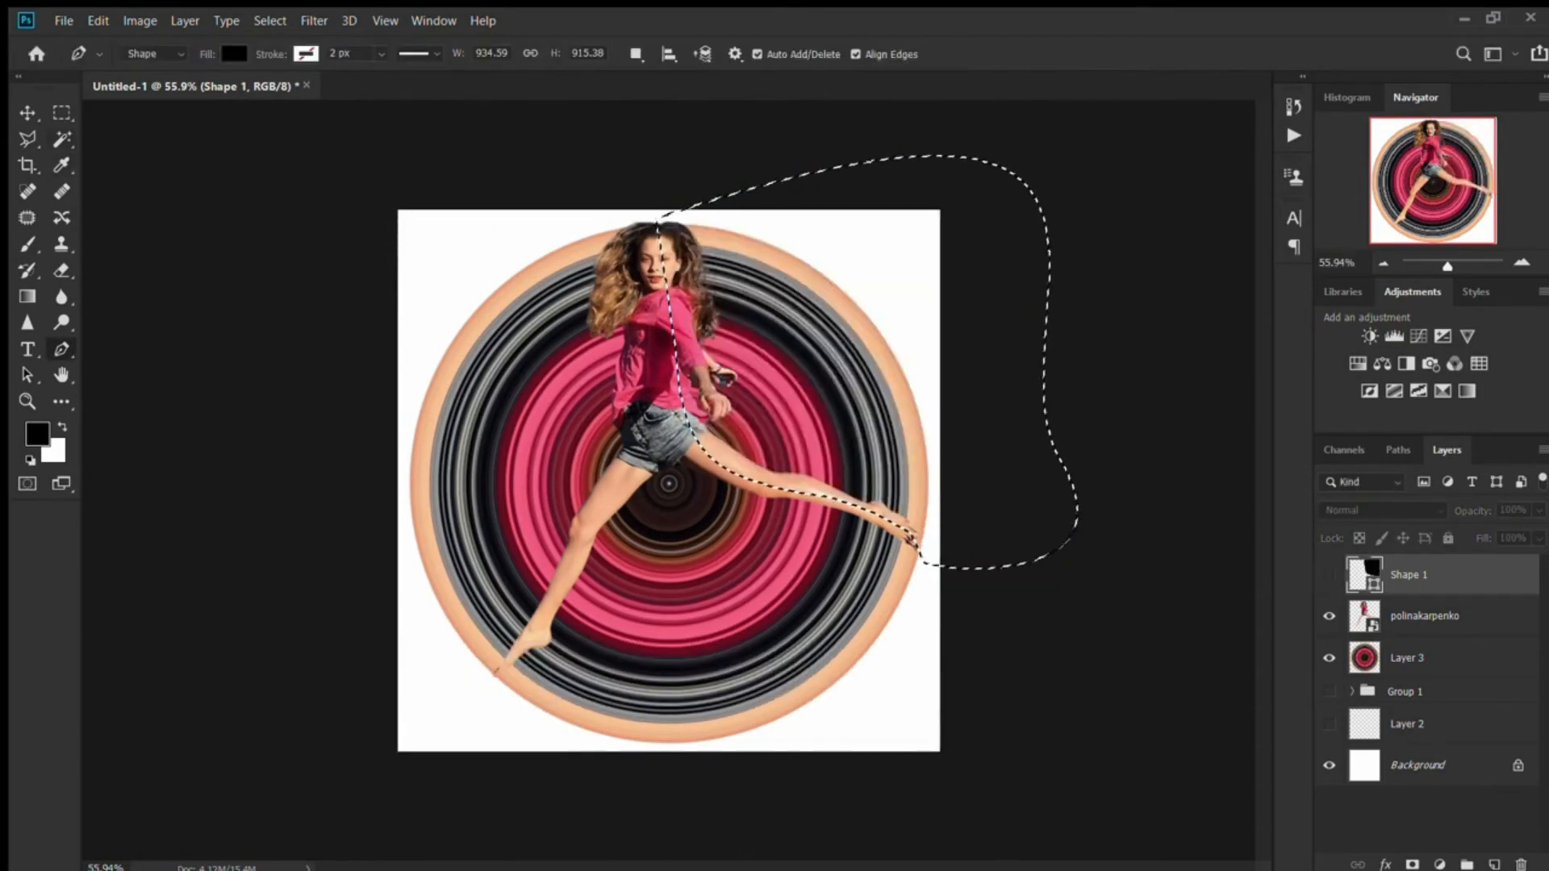
- Invert the selection and mask Layer 3 with it, hiding the circle above the extended leg
{"action": "key", "text": "m"}
{"action": "key", "text": "ctrl+shift+i"}
{"action": "left_click", "coordinate": [1408, 658]}
{"action": "left_click", "coordinate": [1412, 865]}
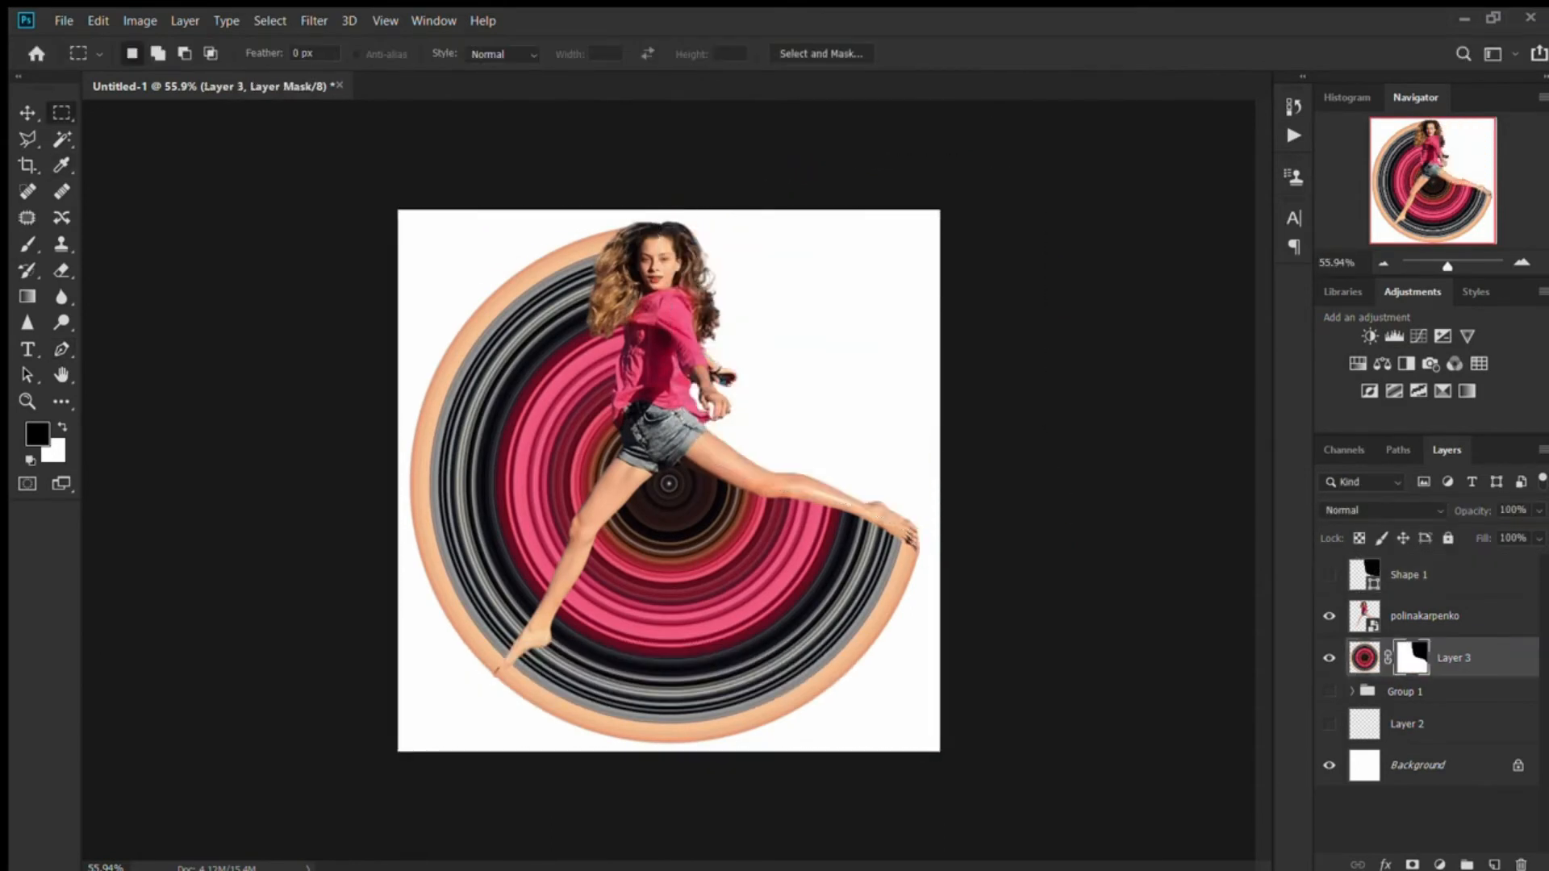
- Select the woman and masked circle layers together, apply Free Transform to them and collect them in a hidden group
{"action": "key", "text": "v"}
{"action": "left_click", "coordinate": [1041, 581]}
{"action": "scroll", "coordinate": [968, 613], "scroll_direction": "down", "scroll_amount": 5}
{"action": "left_click_drag", "start_coordinate": [855, 665], "coordinate": [557, 369]}
{"action": "key", "text": "ctrl+t"}
{"action": "key", "text": "Return"}
{"action": "left_click", "coordinate": [452, 363]}
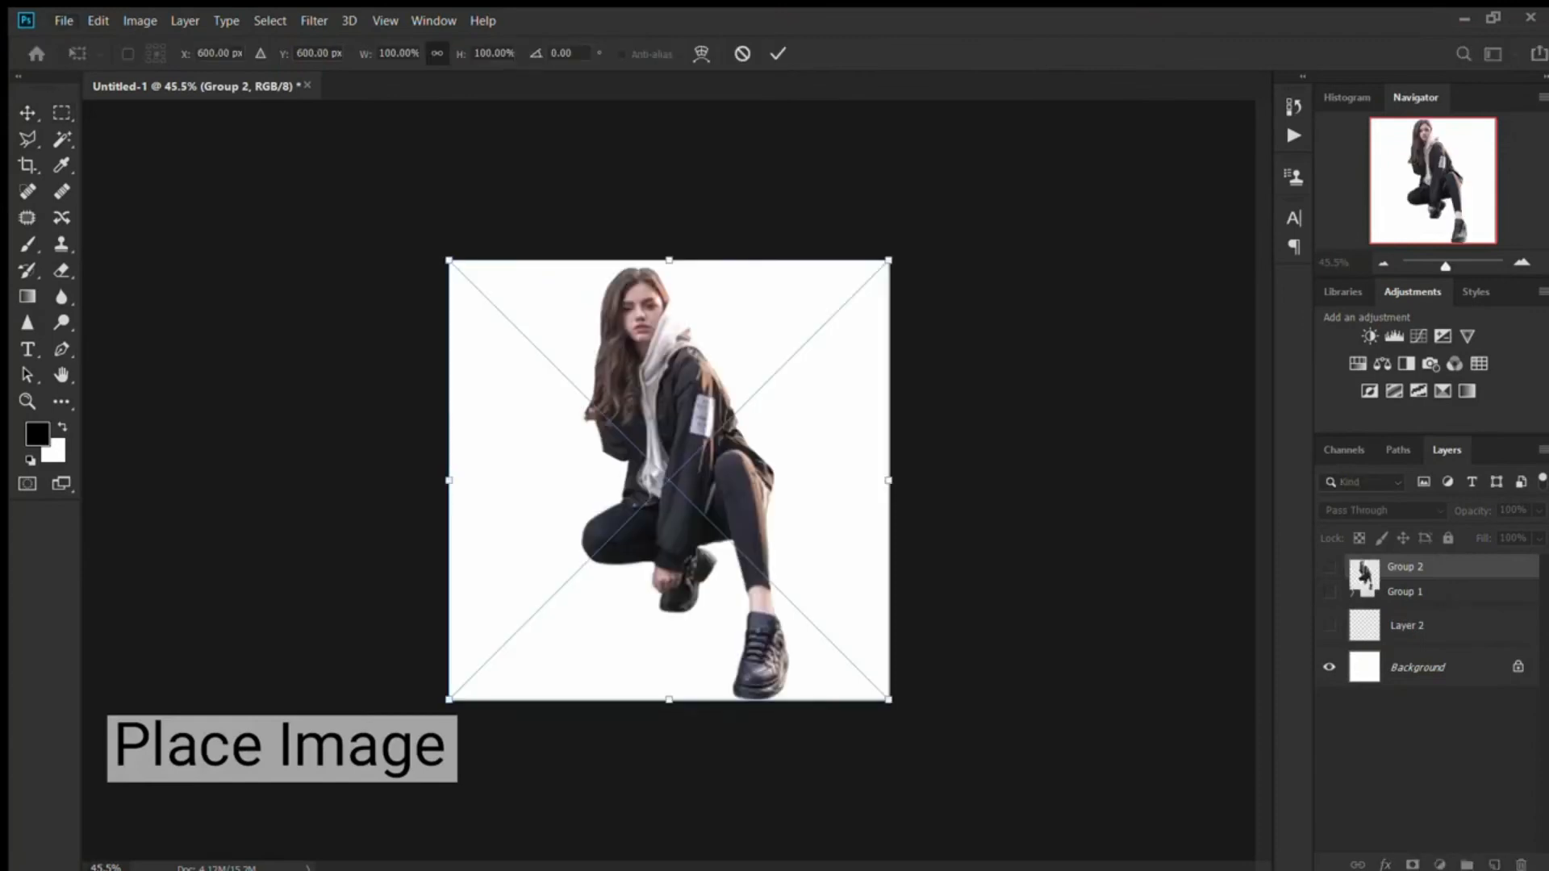
- Scale the placed image of the crouching woman to about half size and position her in the canvas's lower-left area
{"action": "left_click_drag", "start_coordinate": [450, 261], "coordinate": [562, 373]}
{"action": "left_click_drag", "start_coordinate": [668, 480], "coordinate": [556, 518]}
{"action": "key", "text": "Return"}
- Copy a single-pixel column through the crouching woman to a new layer and stretch it into stripes beyond the canvas's right edge
{"action": "key", "text": "shift+m"}
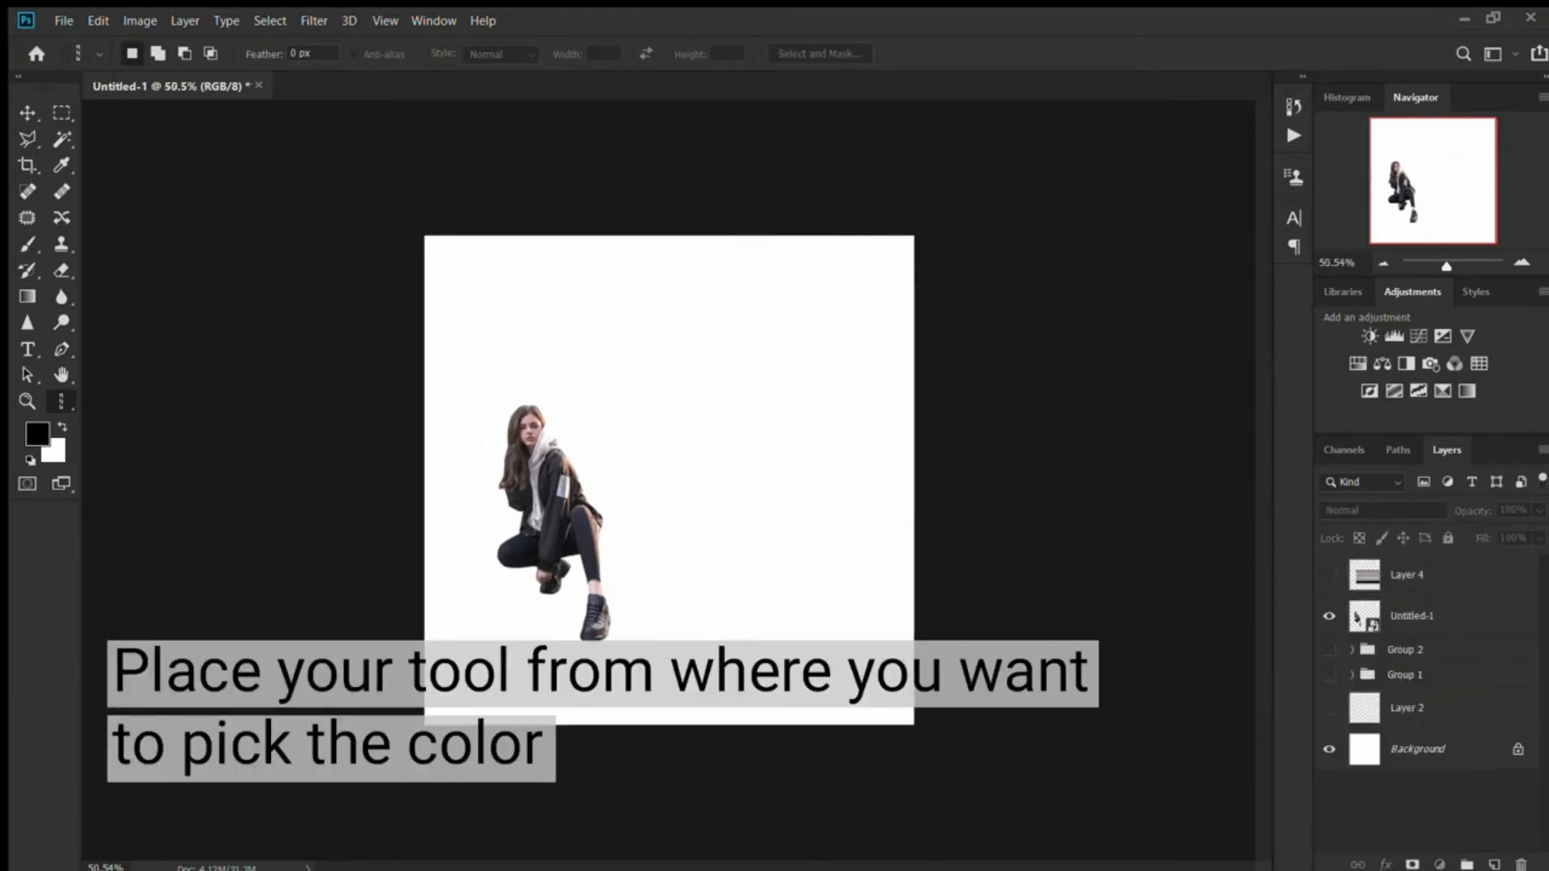
{"action": "key", "text": "ctrl+j"}
{"action": "key", "text": "ctrl+t"}
{"action": "left_click_drag", "start_coordinate": [539, 480], "coordinate": [575, 480]}
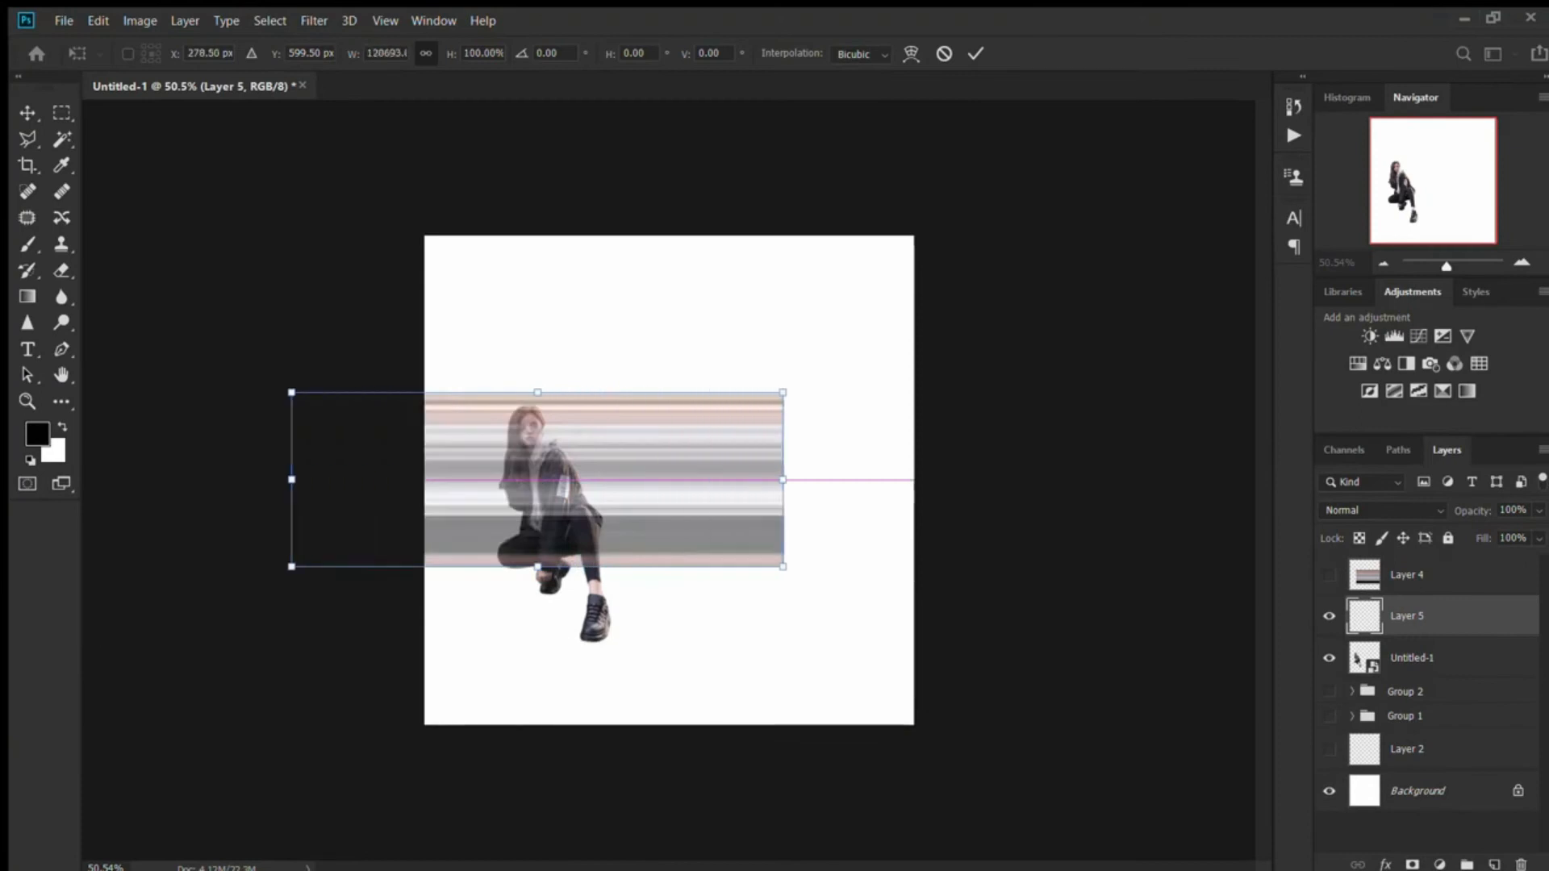
{"action": "mouse_move", "coordinate": [291, 475]}
{"action": "left_mouse_down"}
{"action": "mouse_move", "coordinate": [329, 501]}
{"action": "mouse_move", "coordinate": [526, 490]}
{"action": "left_mouse_up"}
{"action": "left_click_drag", "start_coordinate": [526, 578], "coordinate": [526, 641]}
{"action": "key", "text": "Return"}
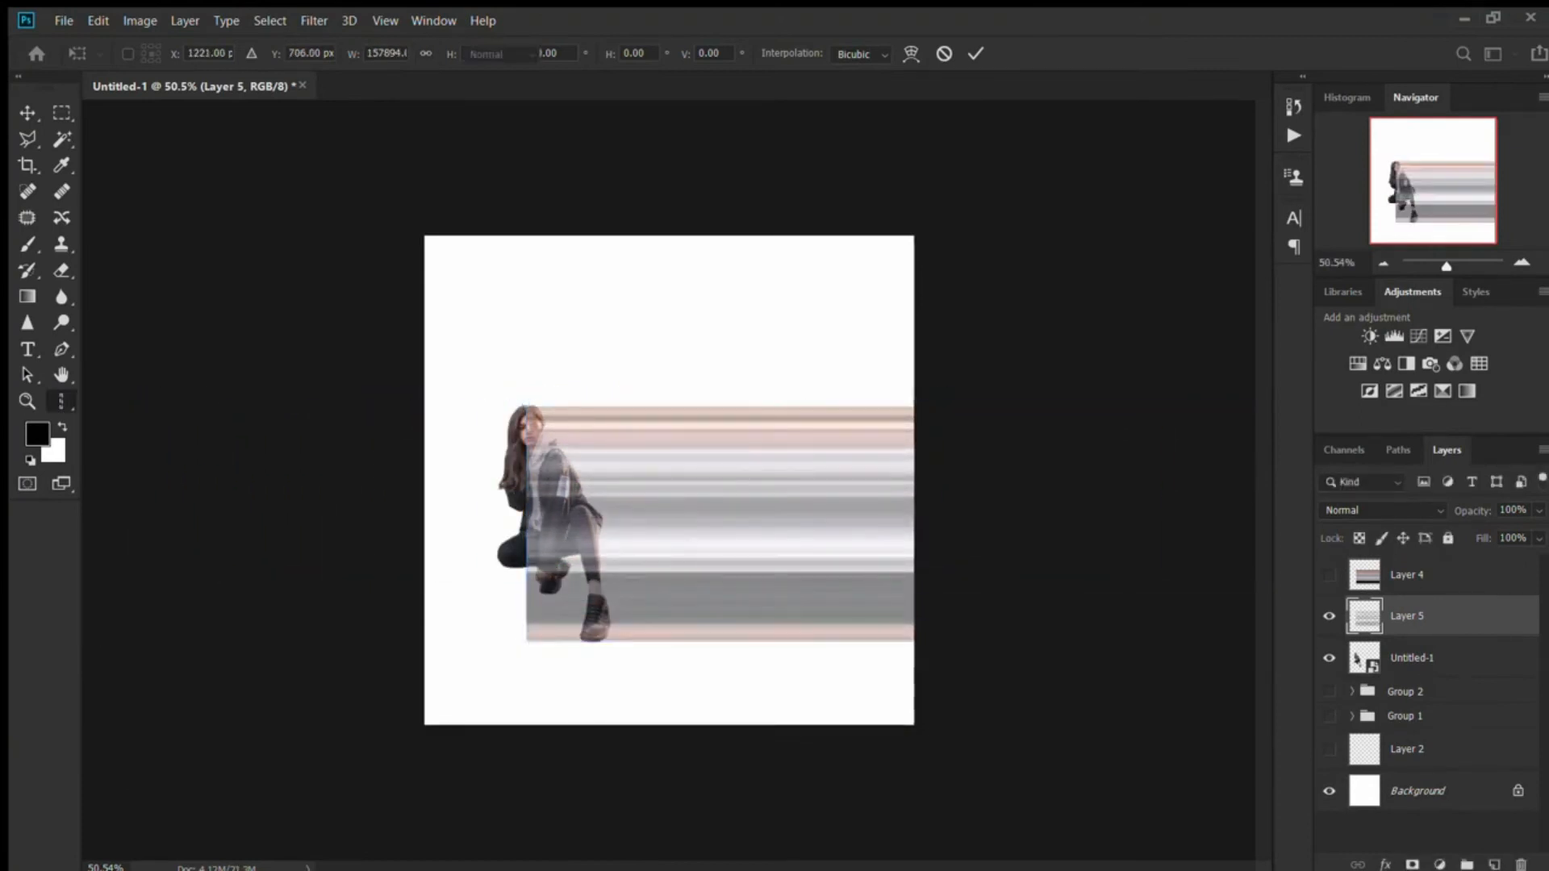
- Move the Layer 5 stripes beneath the Untitled-1 image and put the hidden Layer 4 into Group 1
{"action": "key", "text": "ctrl+bracketleft"}
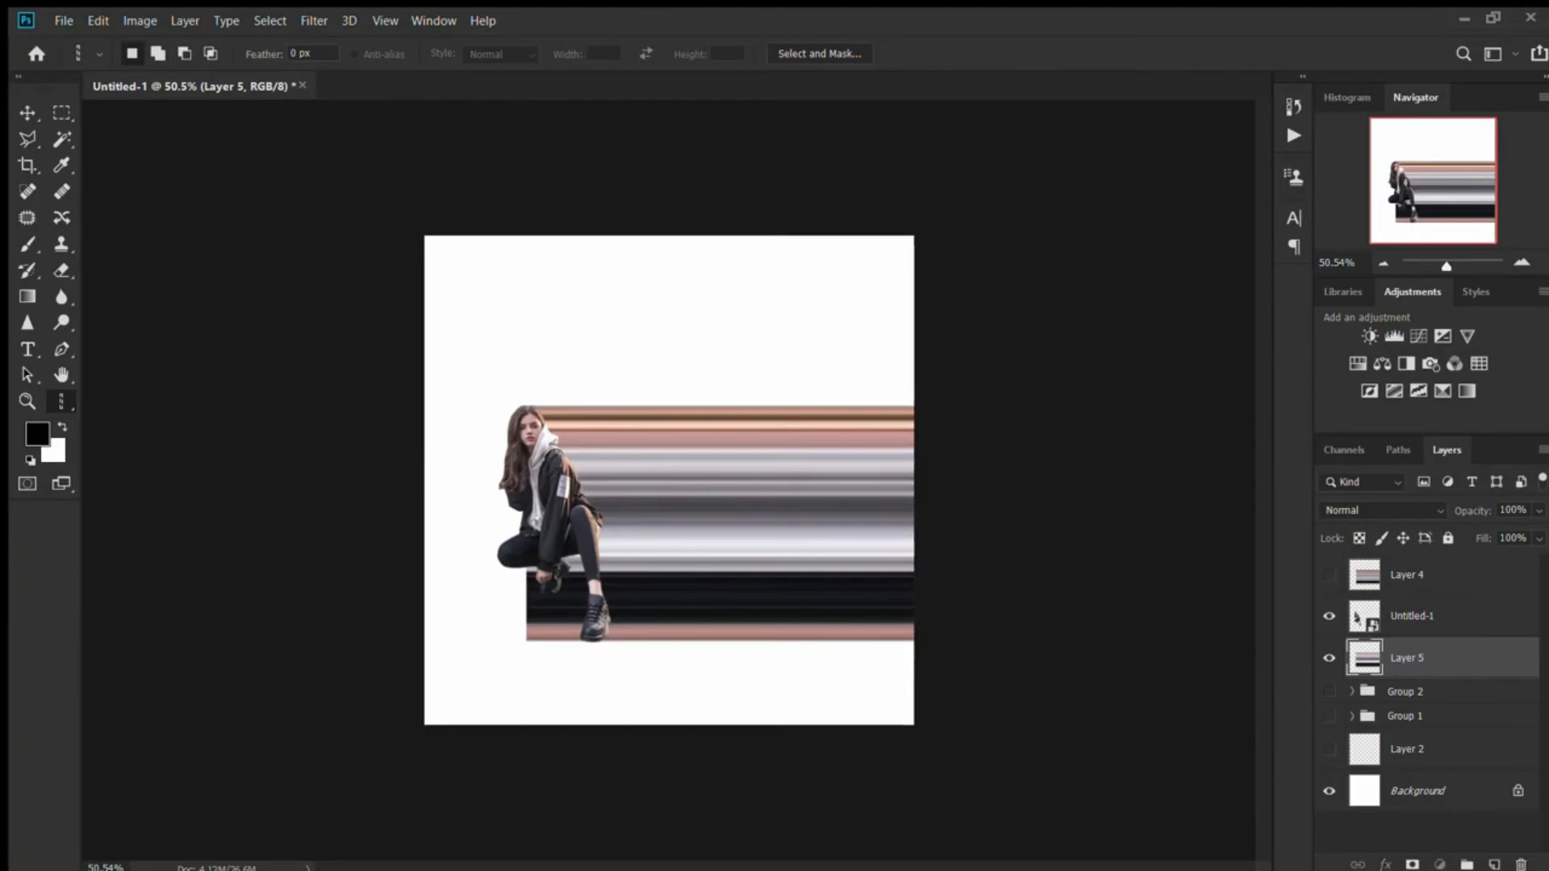
{"action": "left_click_drag", "start_coordinate": [1407, 576], "coordinate": [1406, 716]}
- Nudge the Layer 5 stripes three pixels to the left
{"action": "left_click", "coordinate": [1407, 616]}
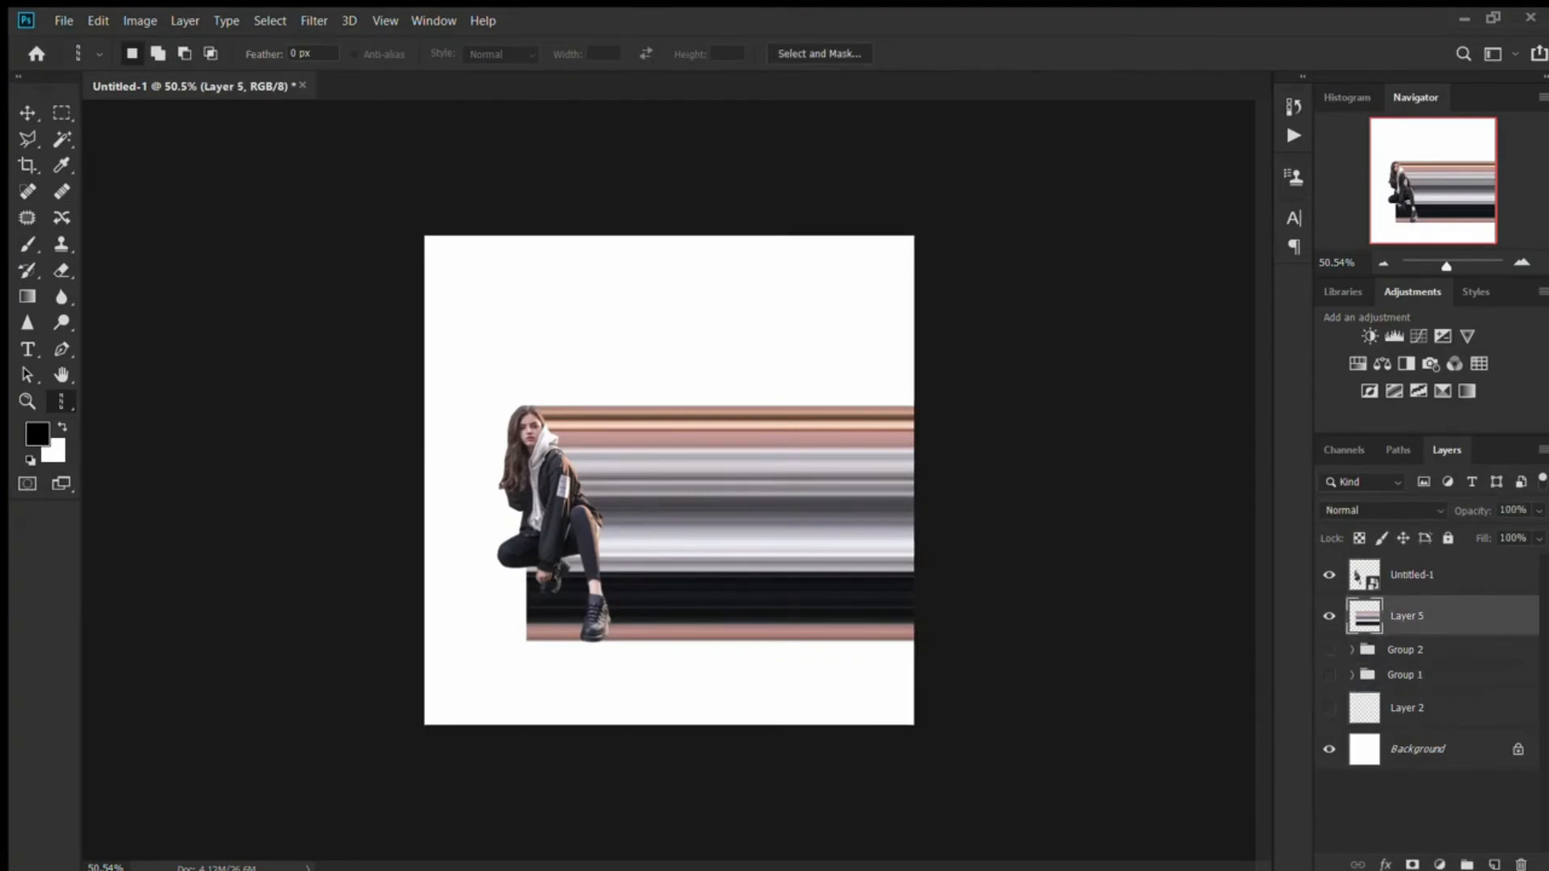
{"action": "key", "text": "v"}
{"action": "key", "text": "Left"}
{"action": "key", "text": "Left"}
{"action": "key", "text": "Left"}
{"action": "key", "text": "Left"}
{"action": "key", "text": "Left"}
{"action": "left_click", "coordinate": [1049, 306]}
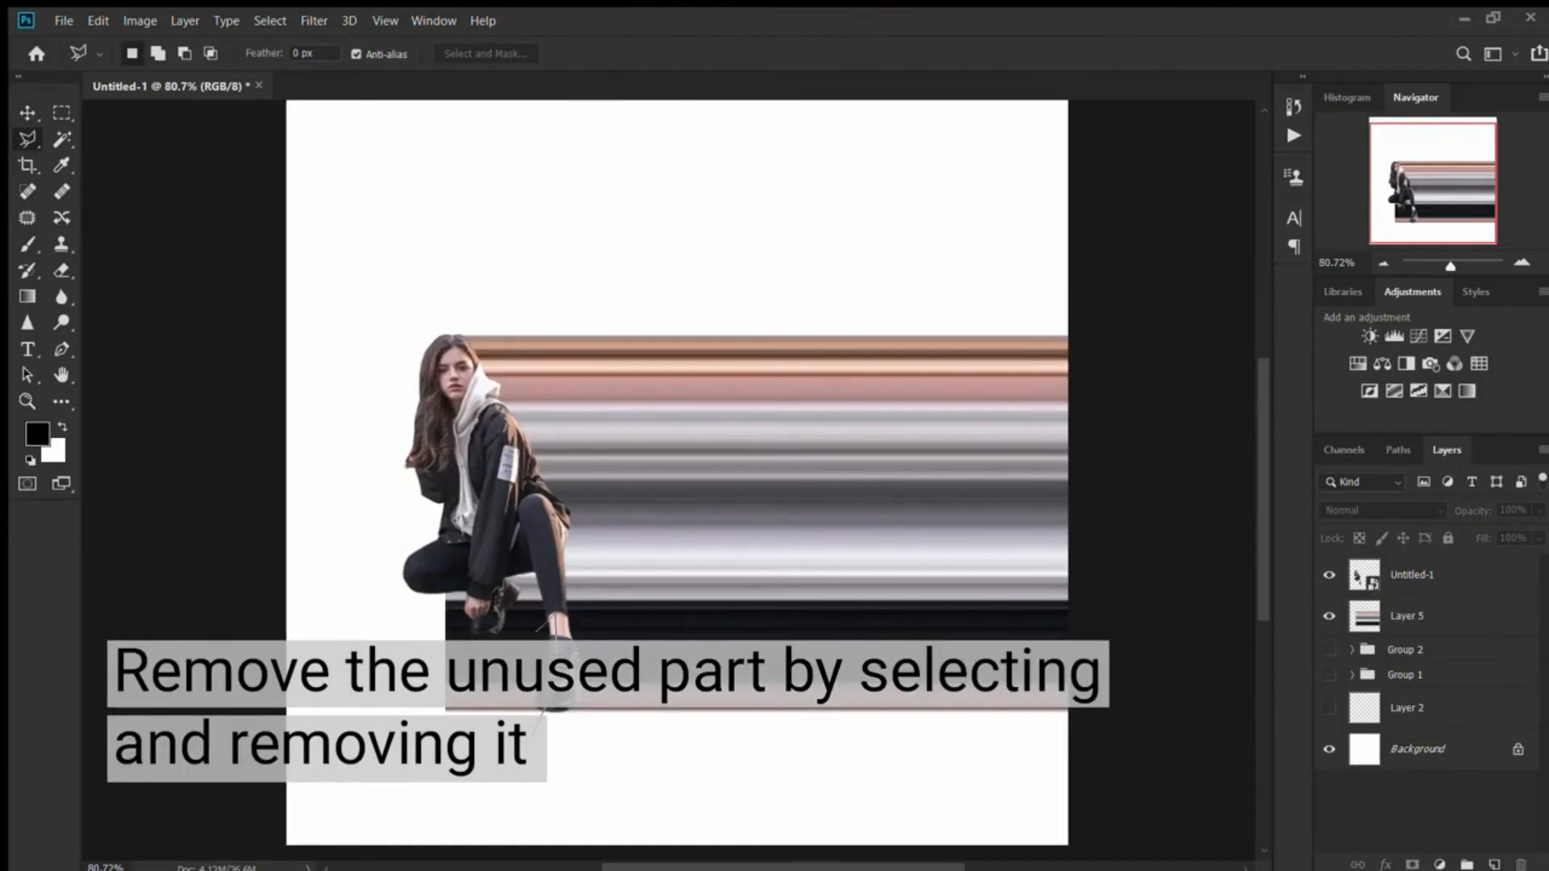
- Outline the excess stripe area on the left of the crouching woman's body and below her legs with the Polygonal Lasso
{"action": "left_click", "coordinate": [454, 373]}
{"action": "left_click", "coordinate": [382, 393]}
{"action": "left_click", "coordinate": [533, 735]}
- Mask Layer 5 with the inverted lasso selection, hiding the excess stripes around the woman's feet
{"action": "left_click", "coordinate": [1407, 616]}
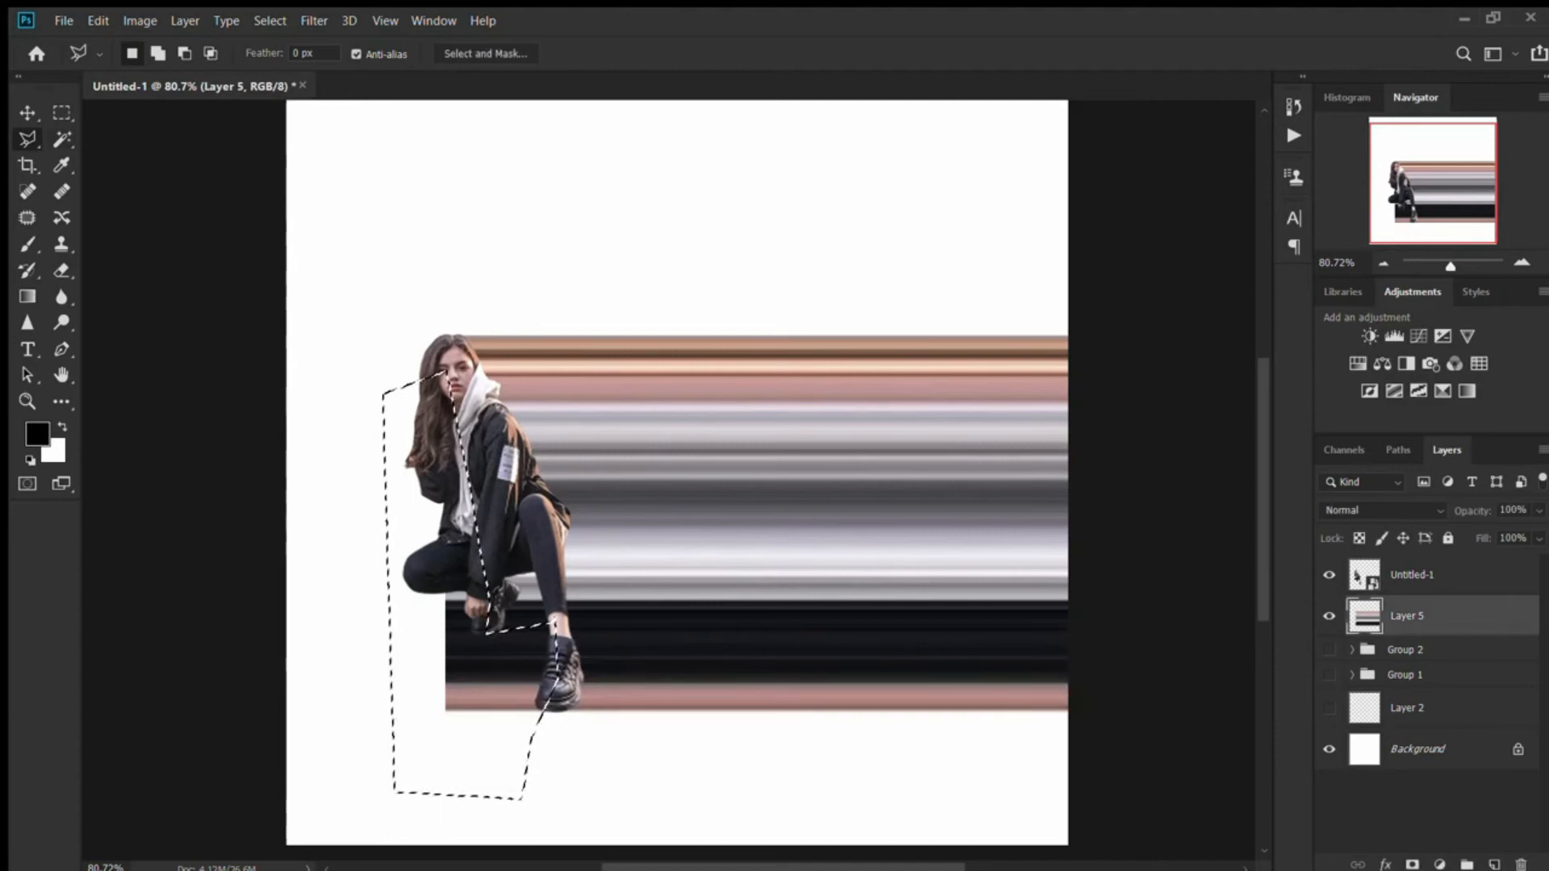
{"action": "key", "text": "m"}
{"action": "key", "text": "ctrl+shift+i"}
{"action": "left_click", "coordinate": [1412, 865]}
{"action": "key", "text": "v"}
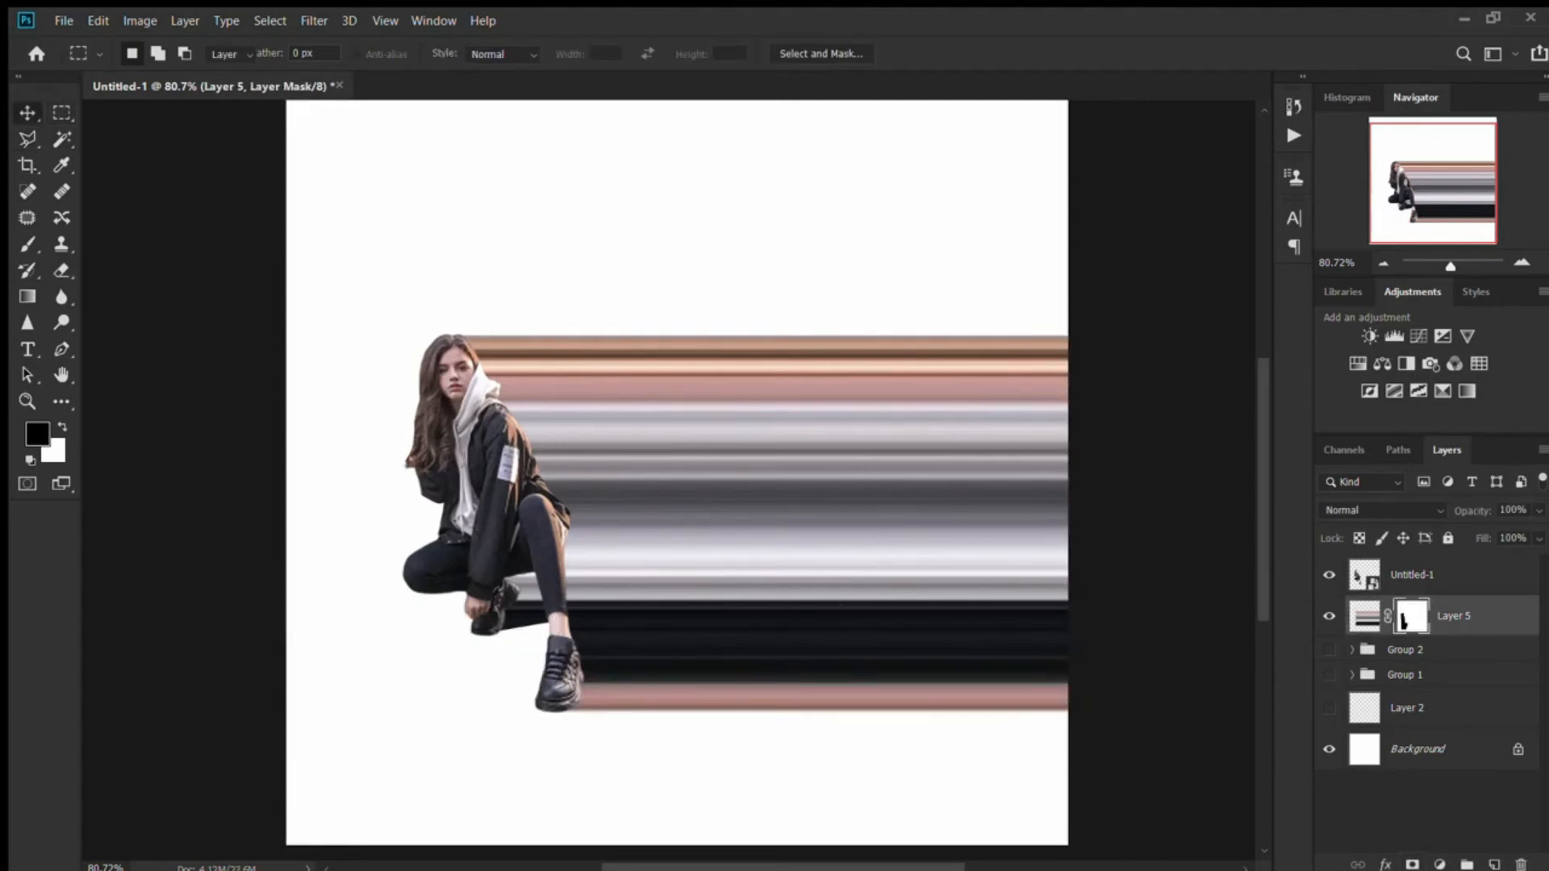
- Warp the Layer 5 stripes so they flare widely upward and downward toward their right end, and finish the transform
{"action": "scroll", "coordinate": [667, 488], "scroll_direction": "down", "scroll_amount": 6}
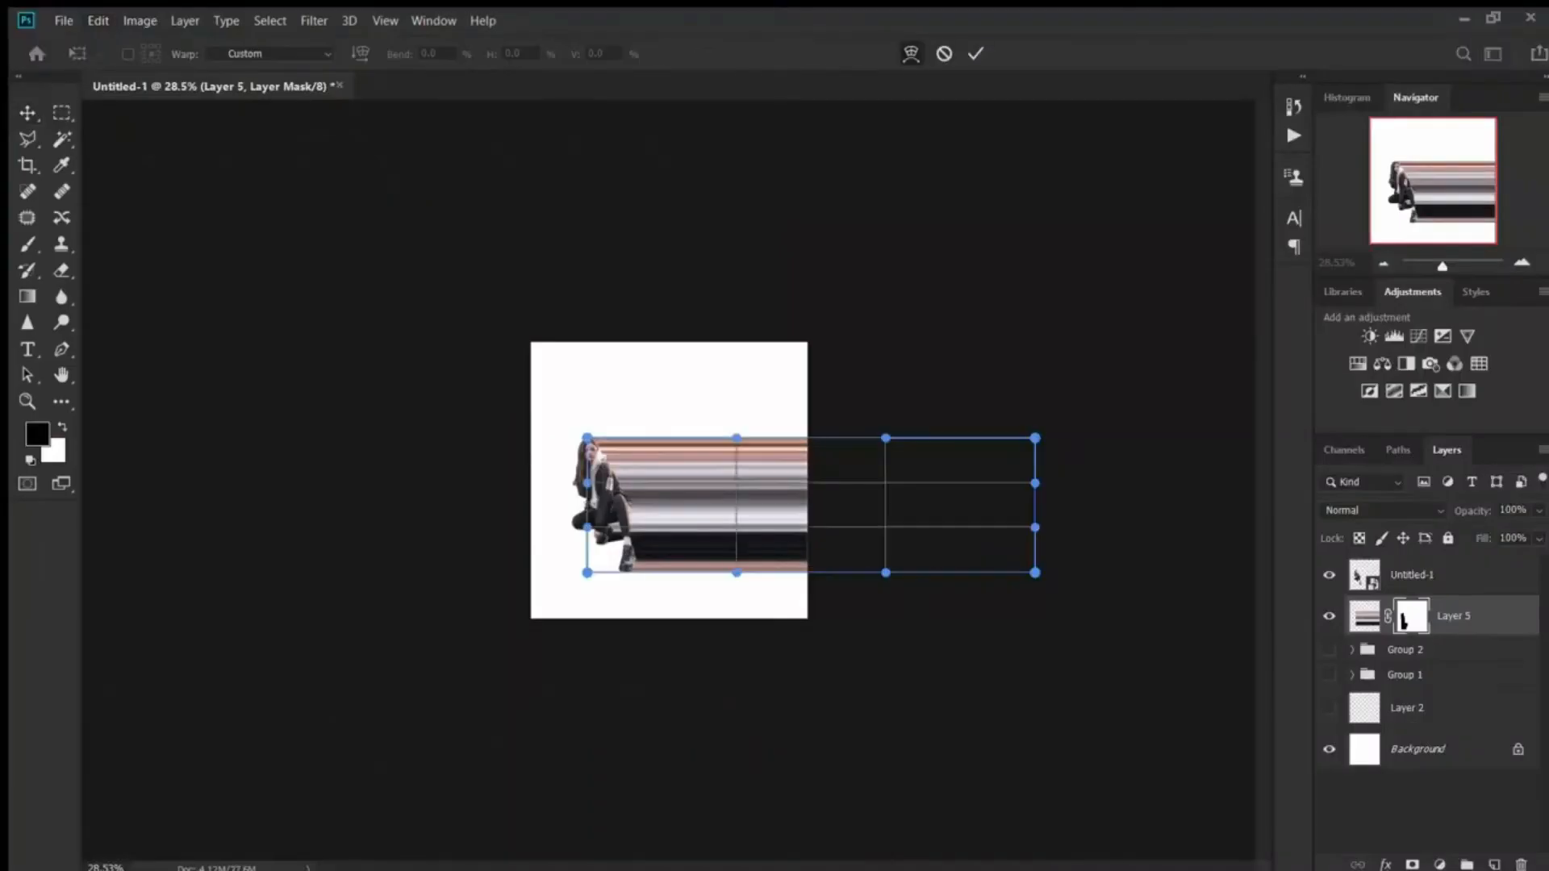
{"action": "left_click_drag", "start_coordinate": [1033, 439], "coordinate": [1026, 98]}
{"action": "left_click_drag", "start_coordinate": [1036, 573], "coordinate": [1035, 863]}
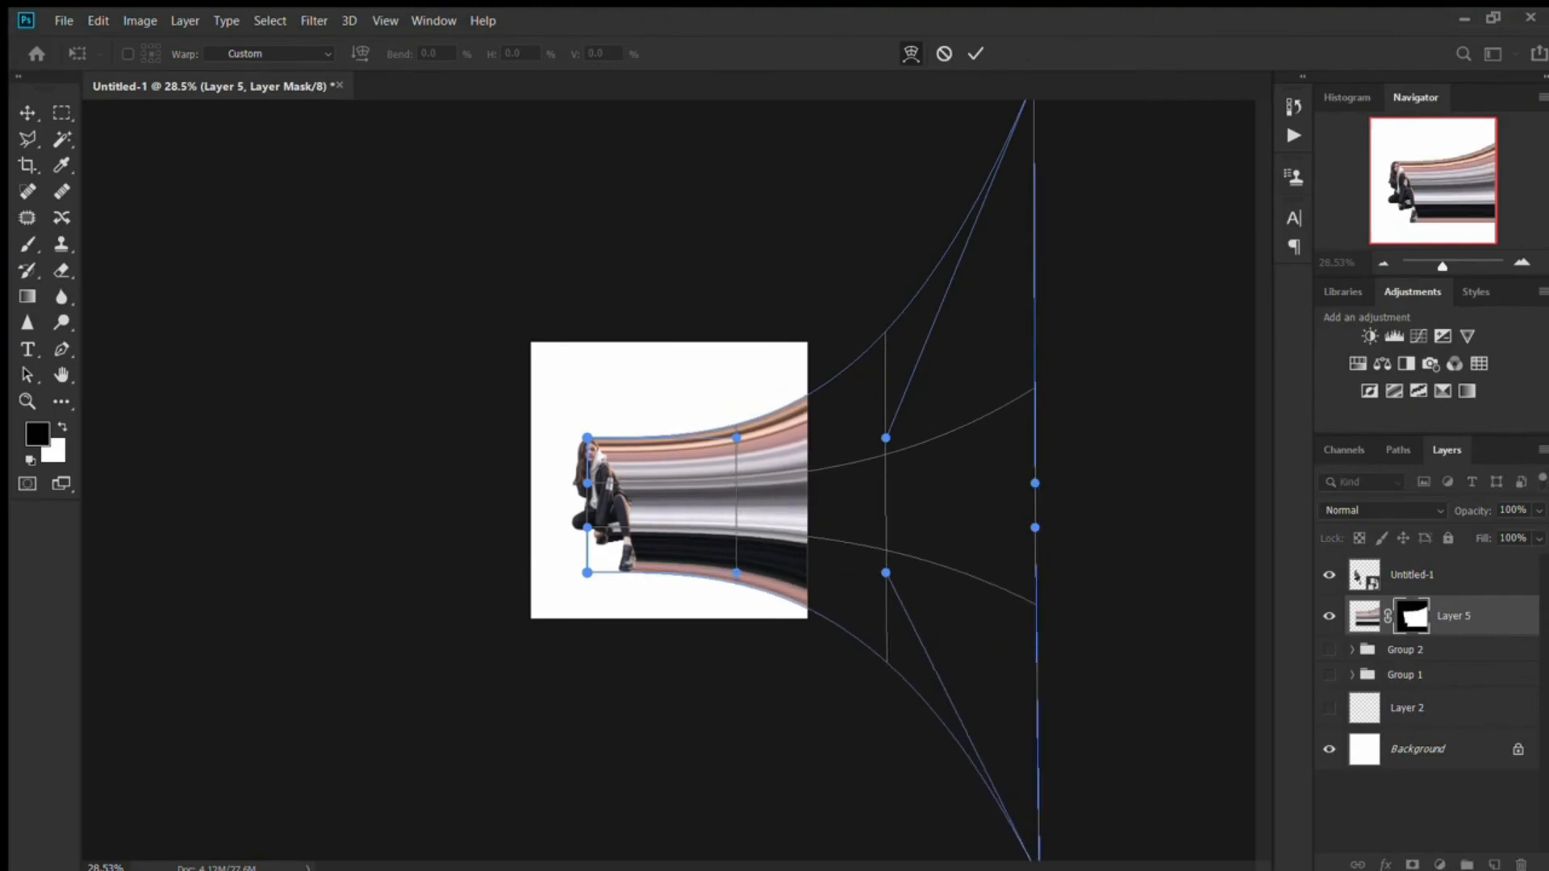
{"action": "scroll", "coordinate": [669, 481], "scroll_direction": "down", "scroll_amount": 7}
{"action": "left_click_drag", "start_coordinate": [780, 460], "coordinate": [771, 396]}
{"action": "mouse_move", "coordinate": [780, 528]}
{"action": "left_mouse_down"}
{"action": "mouse_move", "coordinate": [787, 565]}
{"action": "mouse_move", "coordinate": [768, 533]}
{"action": "left_mouse_up"}
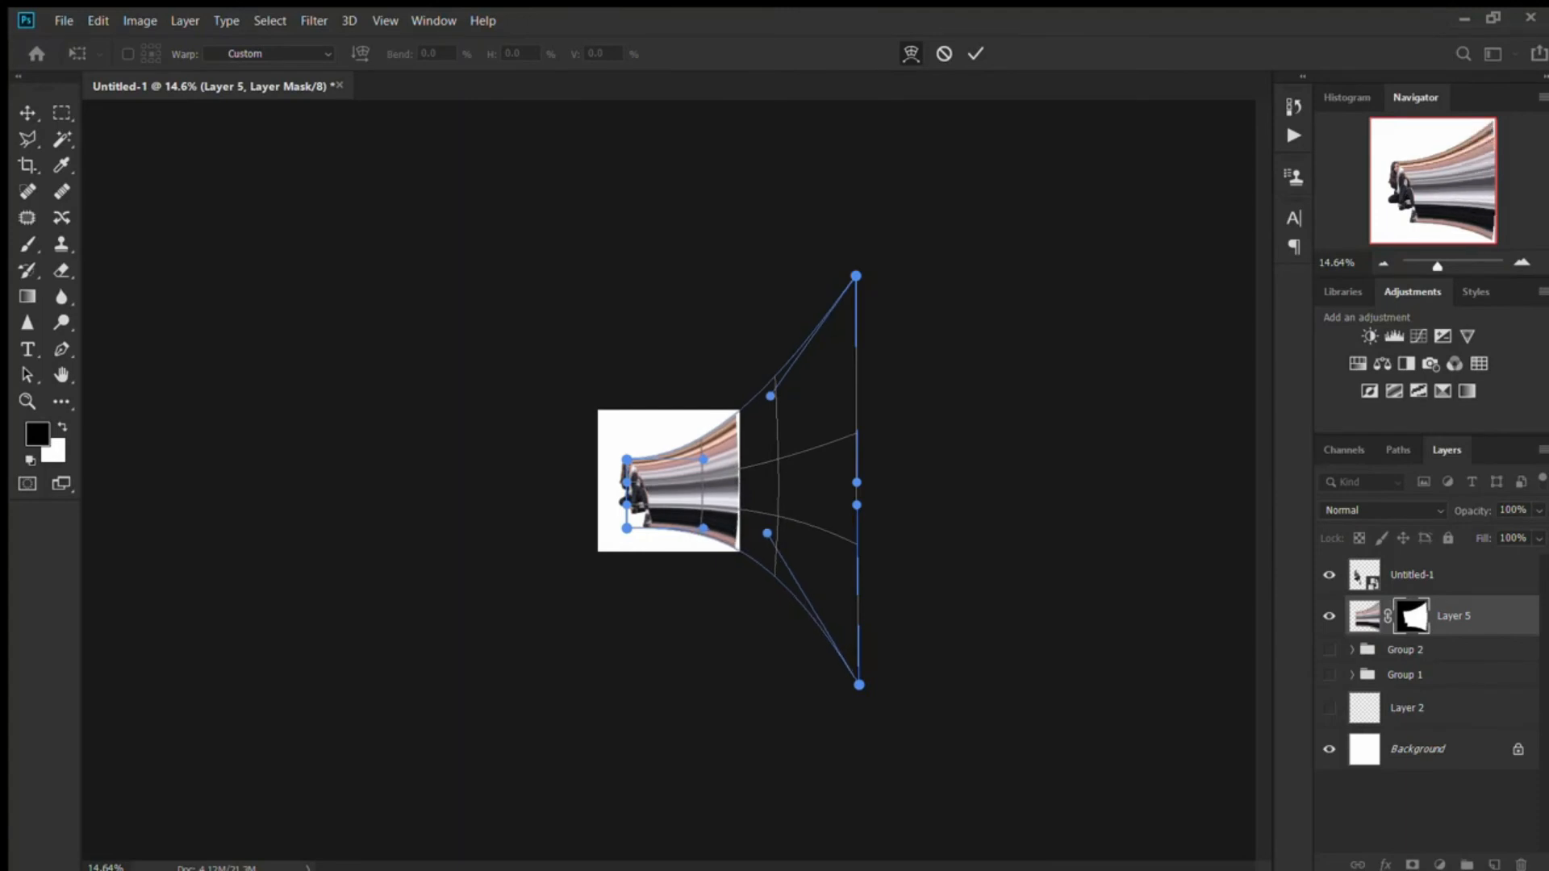
{"action": "key", "text": "Escape"}
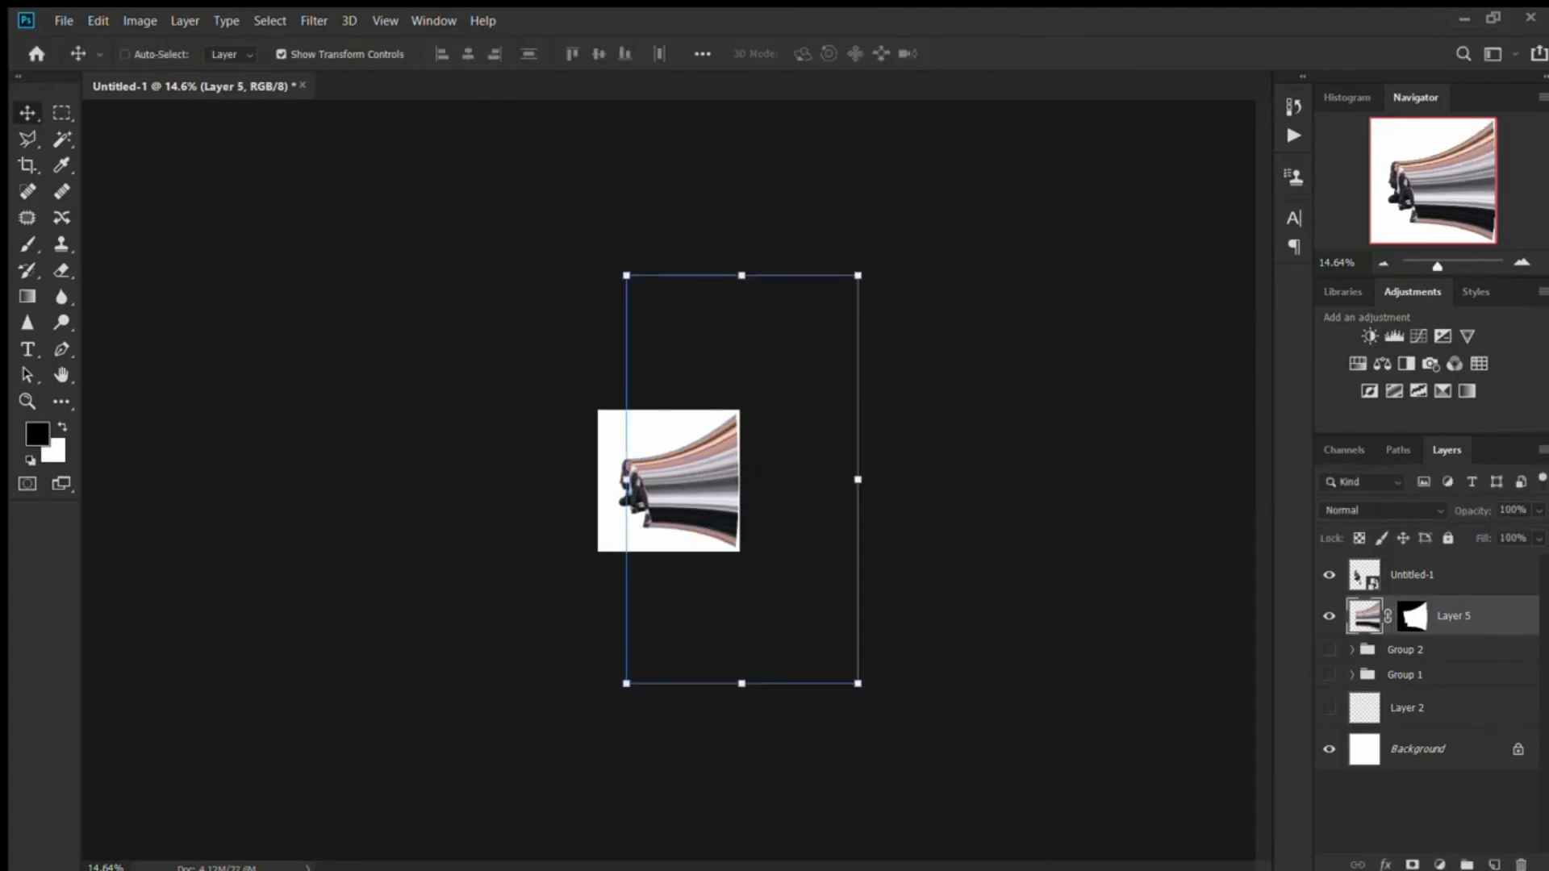
- Warp the Layer 5 stripes again, stretching their far right corners much further up and down for a wider flare, and finish the transform
{"action": "left_click", "coordinate": [463, 730]}
{"action": "left_click_drag", "start_coordinate": [857, 460], "coordinate": [860, 18]}
{"action": "left_click_drag", "start_coordinate": [857, 528], "coordinate": [863, 827]}
{"action": "scroll", "coordinate": [669, 482], "scroll_direction": "down", "scroll_amount": 5}
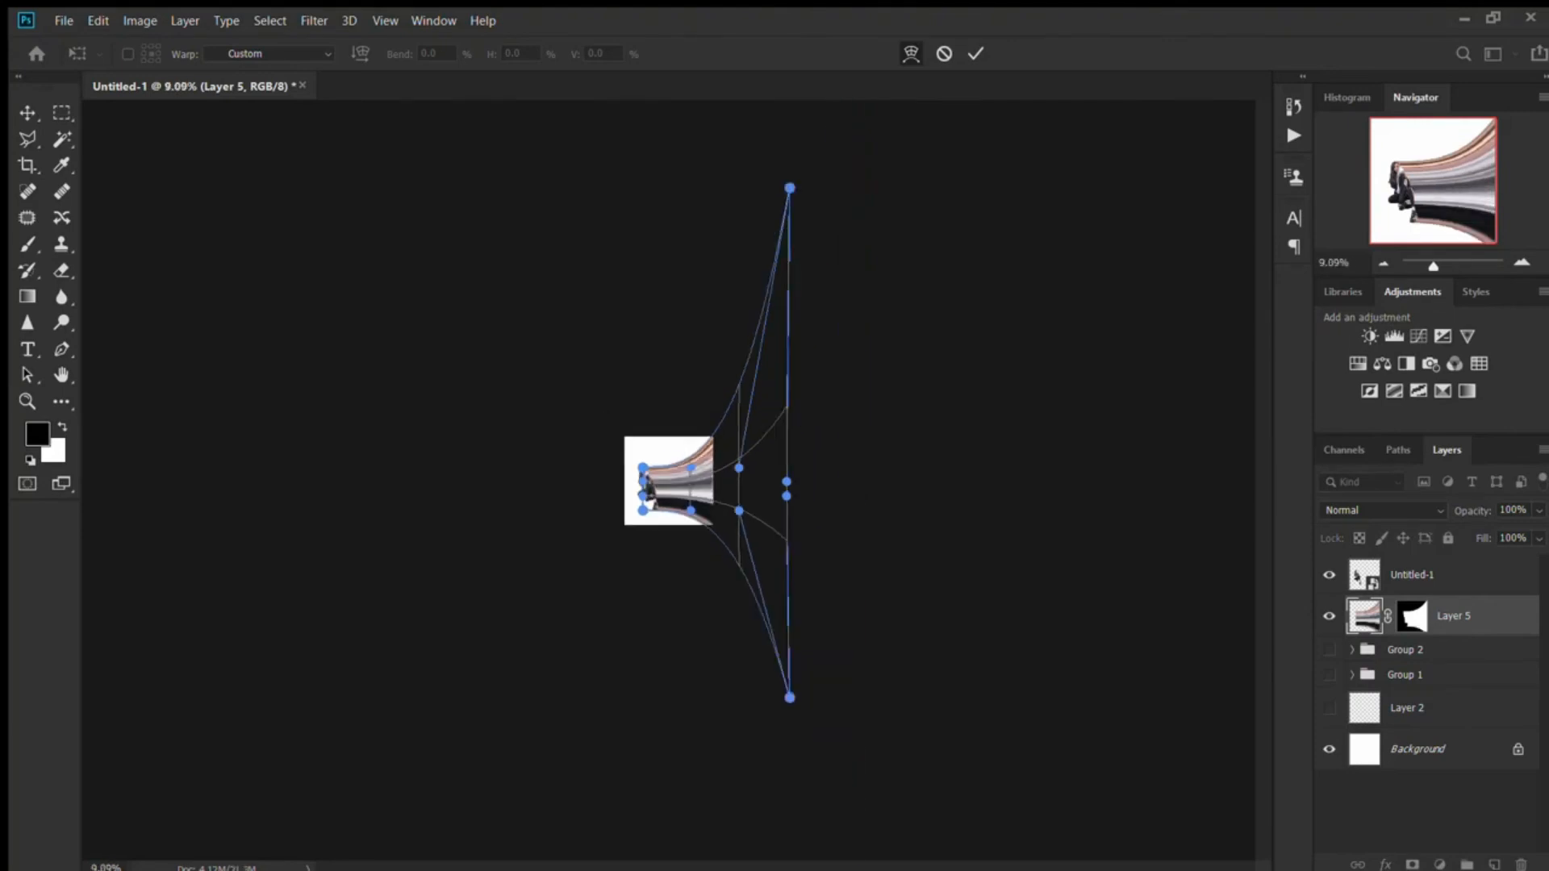
{"action": "left_click_drag", "start_coordinate": [790, 188], "coordinate": [783, 123]}
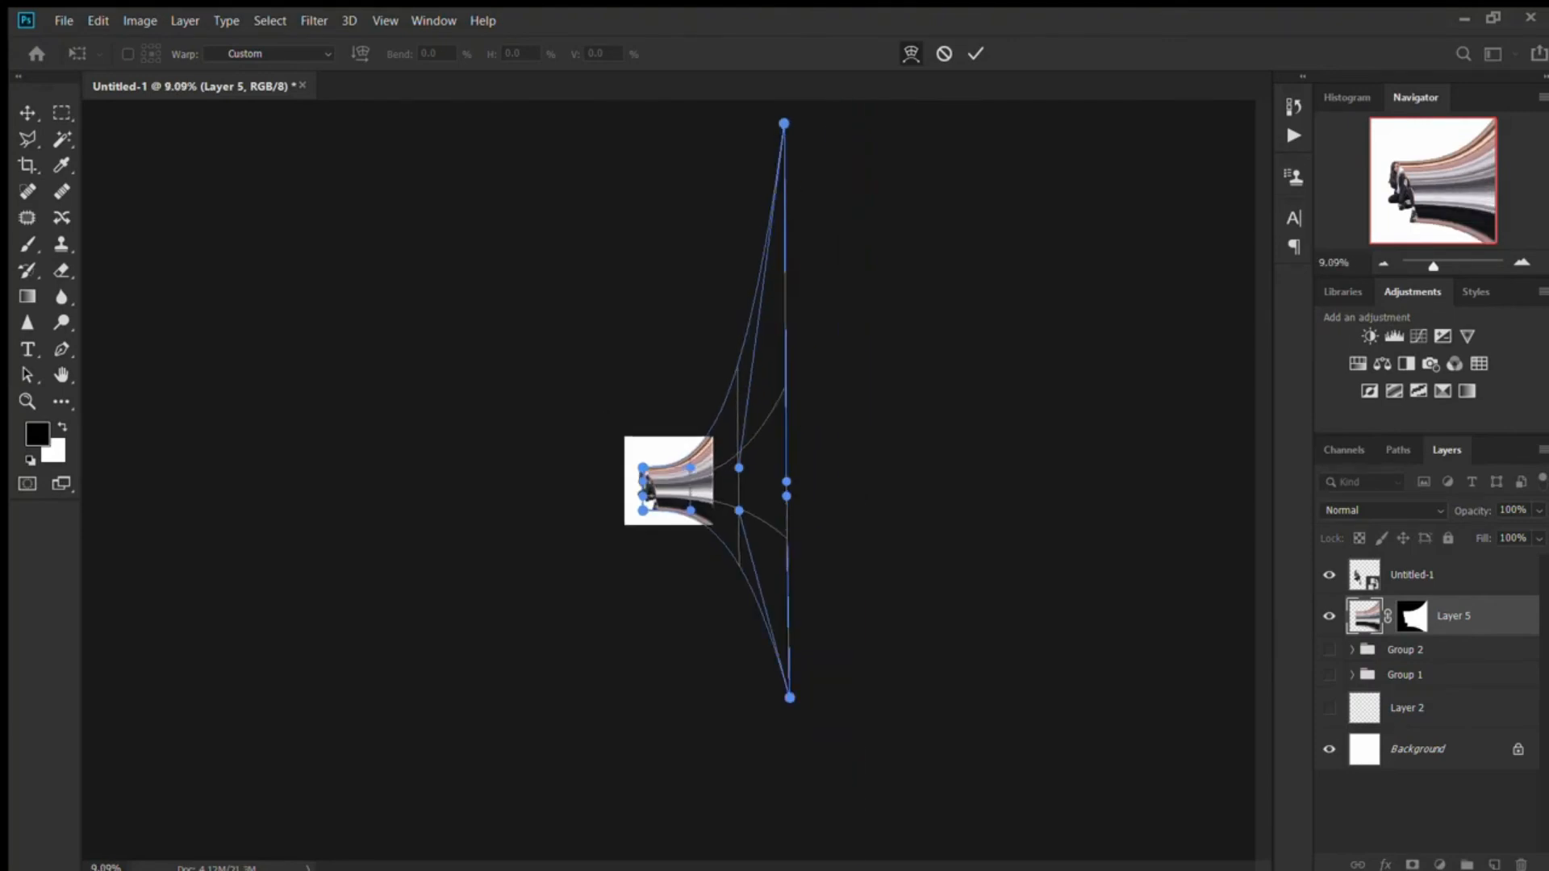
{"action": "key", "text": "Return"}
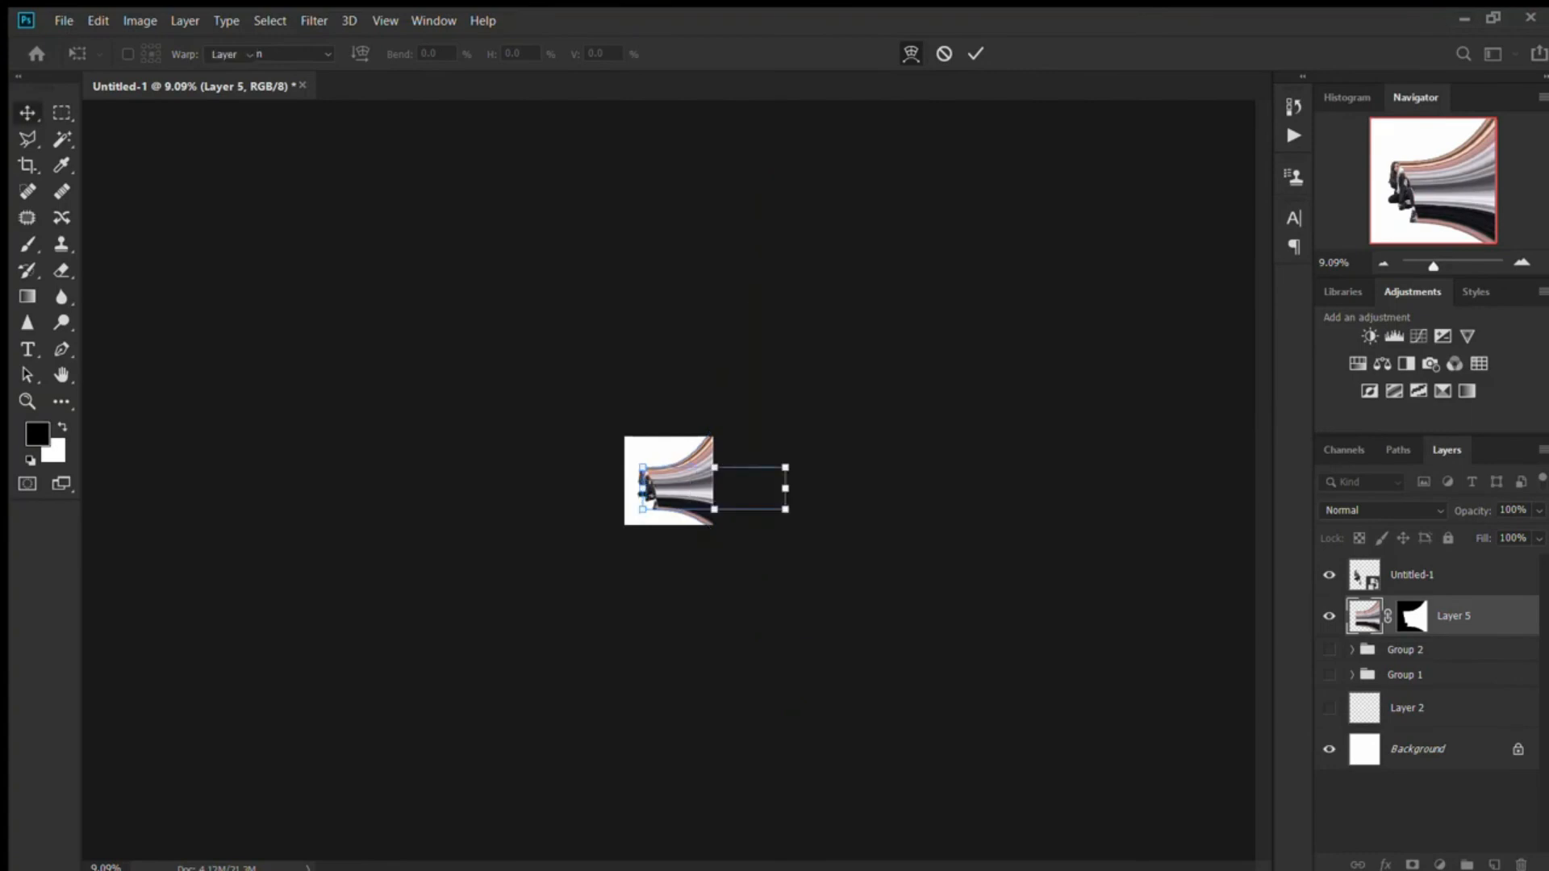
{"action": "left_click", "coordinate": [928, 323]}
{"action": "scroll", "coordinate": [668, 482], "scroll_direction": "up", "scroll_amount": 17}
{"action": "left_click", "coordinate": [767, 484]}
{"action": "left_click", "coordinate": [968, 363]}
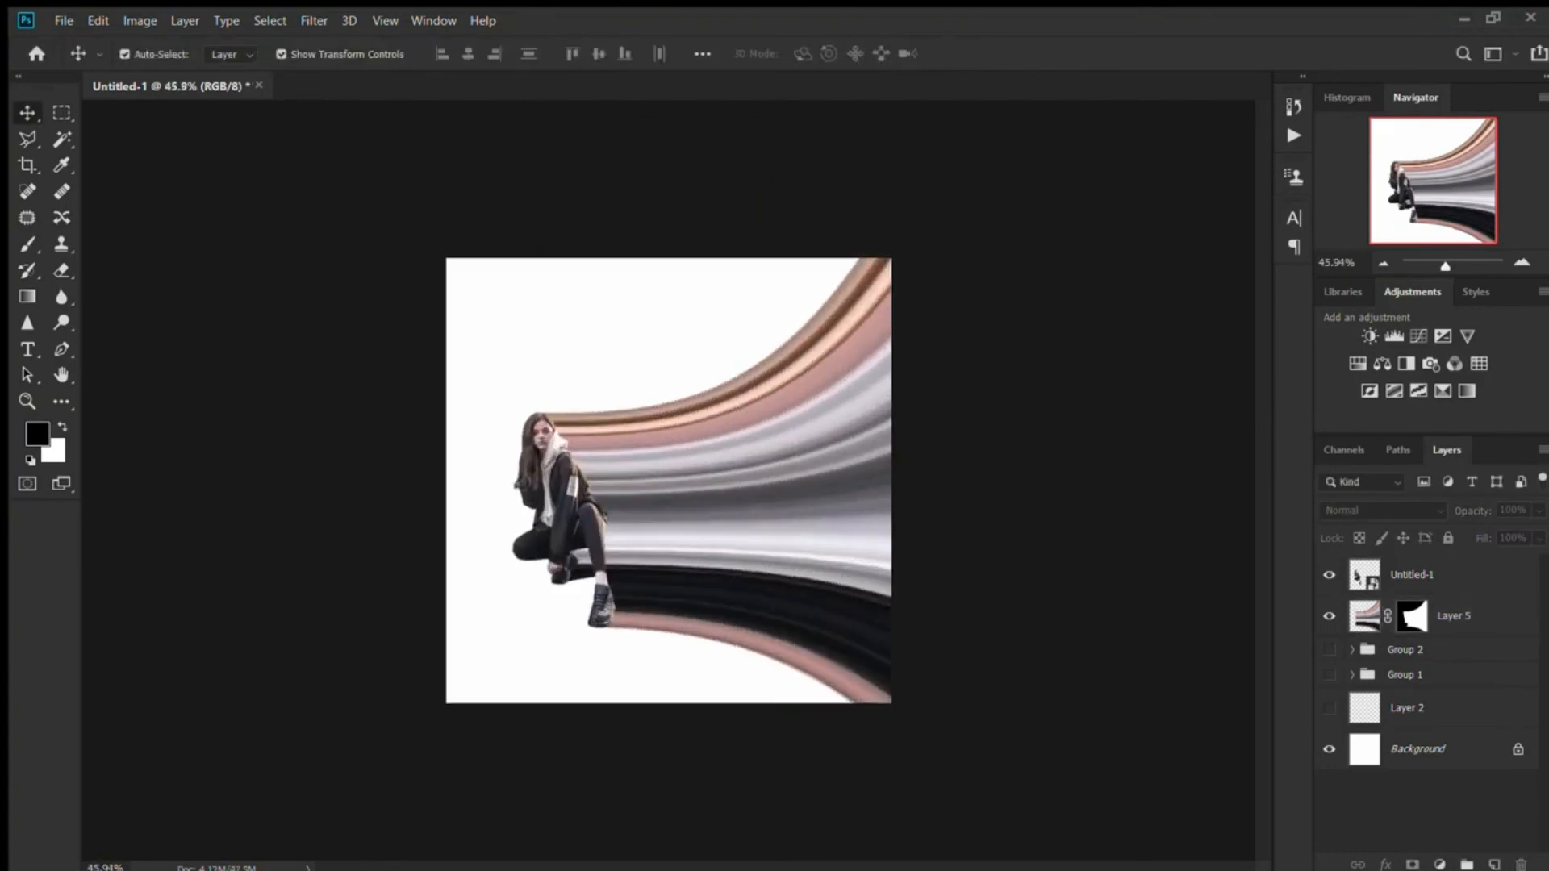
- Show Layer 2 and fill it with a dusty pink foreground colour as the background behind the woman and stripes
{"action": "scroll", "coordinate": [669, 481], "scroll_direction": "down", "scroll_amount": 1}
{"action": "left_click", "coordinate": [1407, 709]}
{"action": "left_click", "coordinate": [1329, 708]}
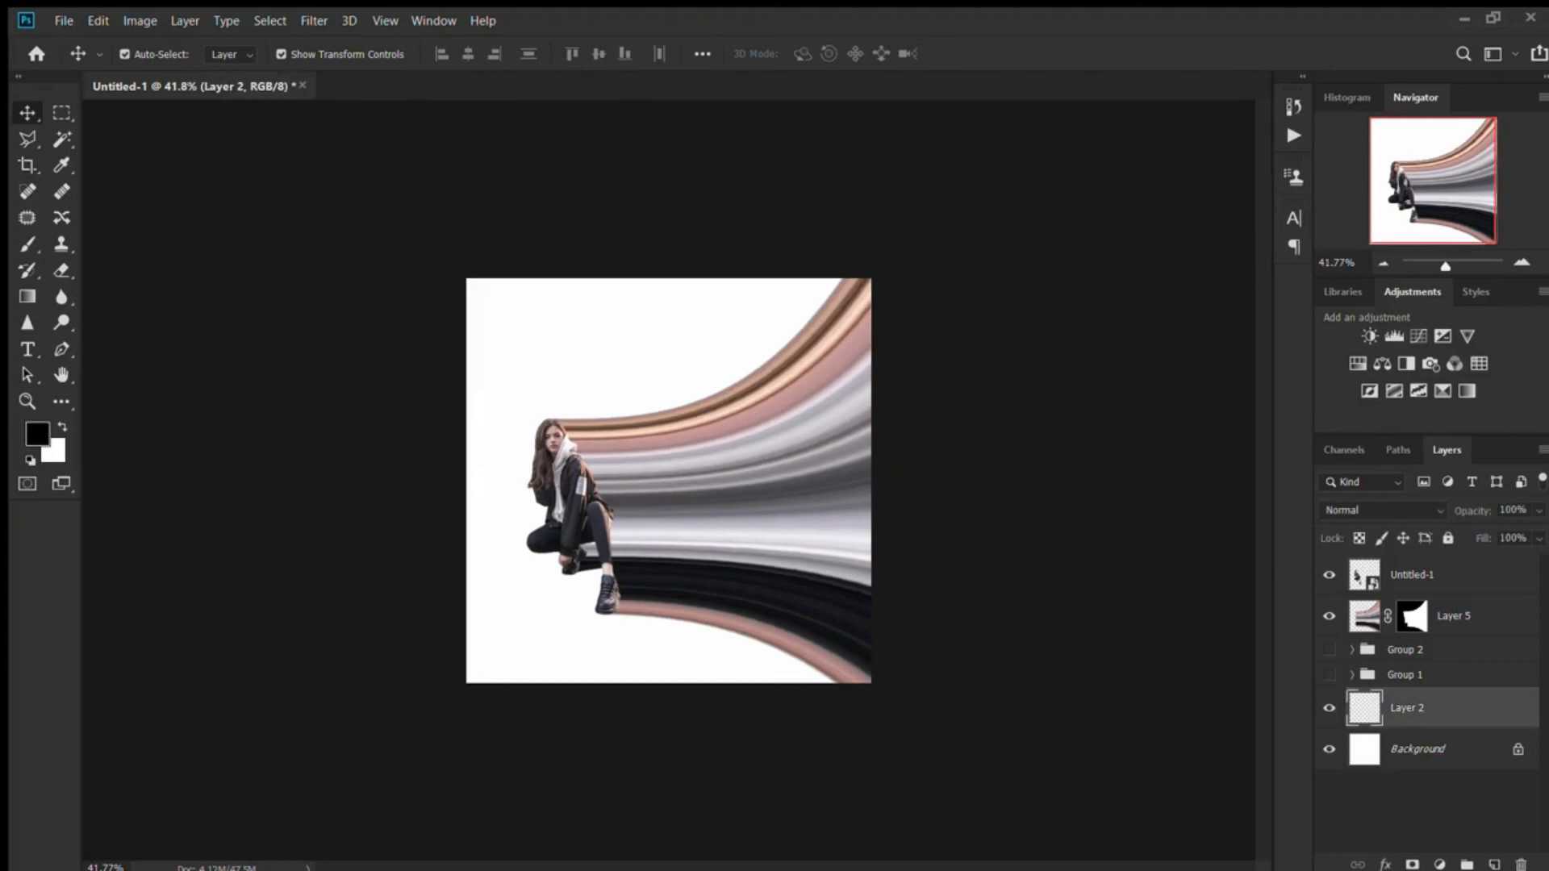
{"action": "left_click", "coordinate": [37, 434]}
{"action": "key", "text": "Return"}
{"action": "key", "text": "alt+BackSpace"}
- Change the foreground colour to a lighter pale pink and refill Layer 2 with it
{"action": "left_click", "coordinate": [38, 434]}
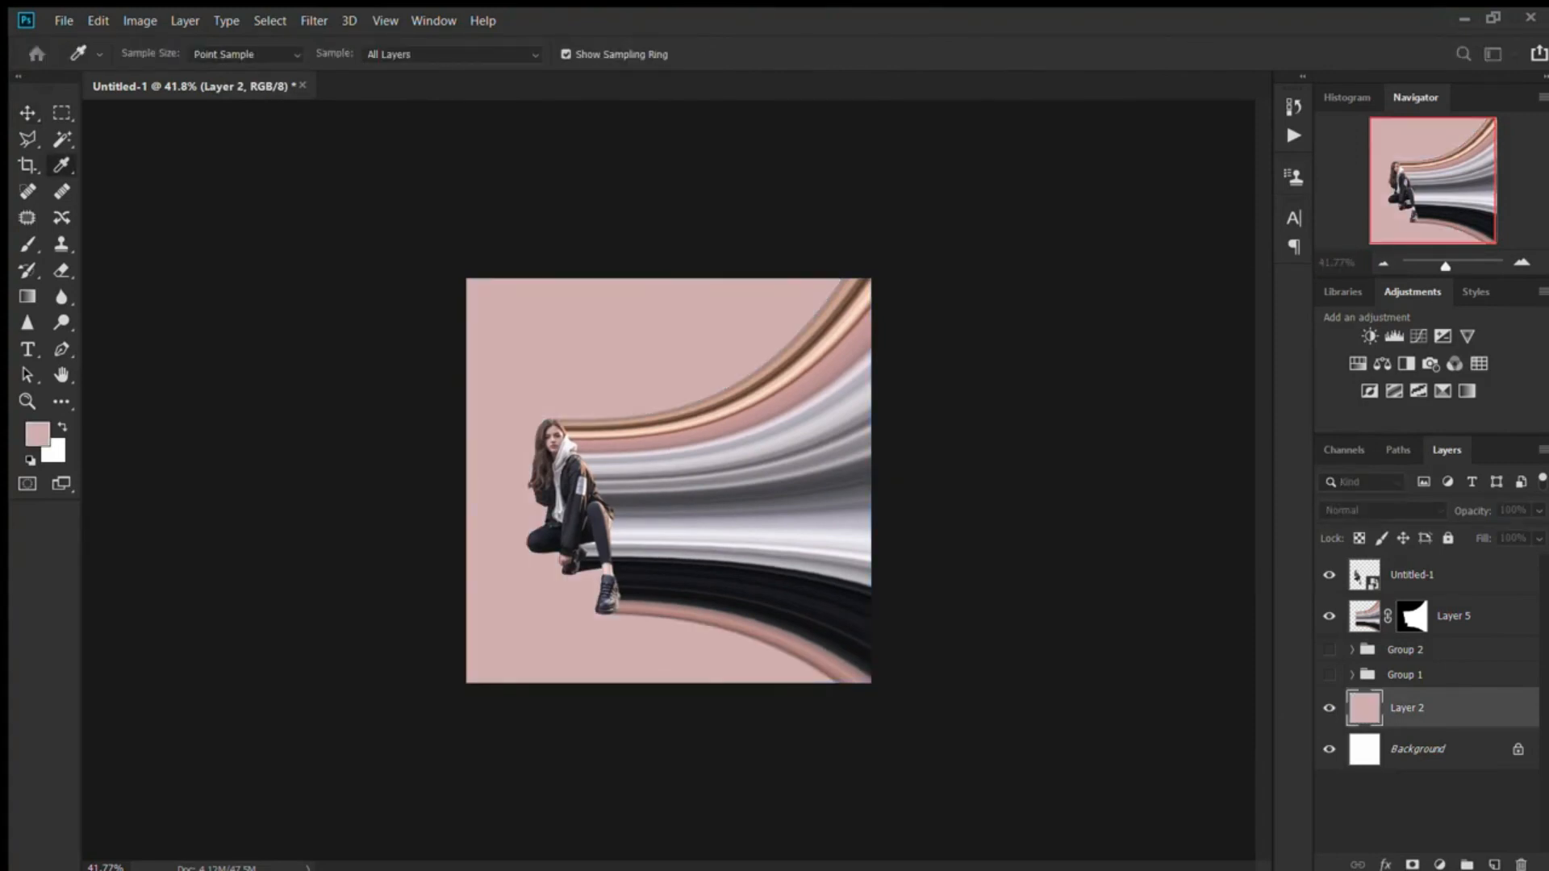
{"action": "key", "text": "Return"}
{"action": "key", "text": "alt+BackSpace"}
{"action": "left_click", "coordinate": [984, 501]}
{"action": "scroll", "coordinate": [985, 500], "scroll_direction": "down", "scroll_amount": 3}
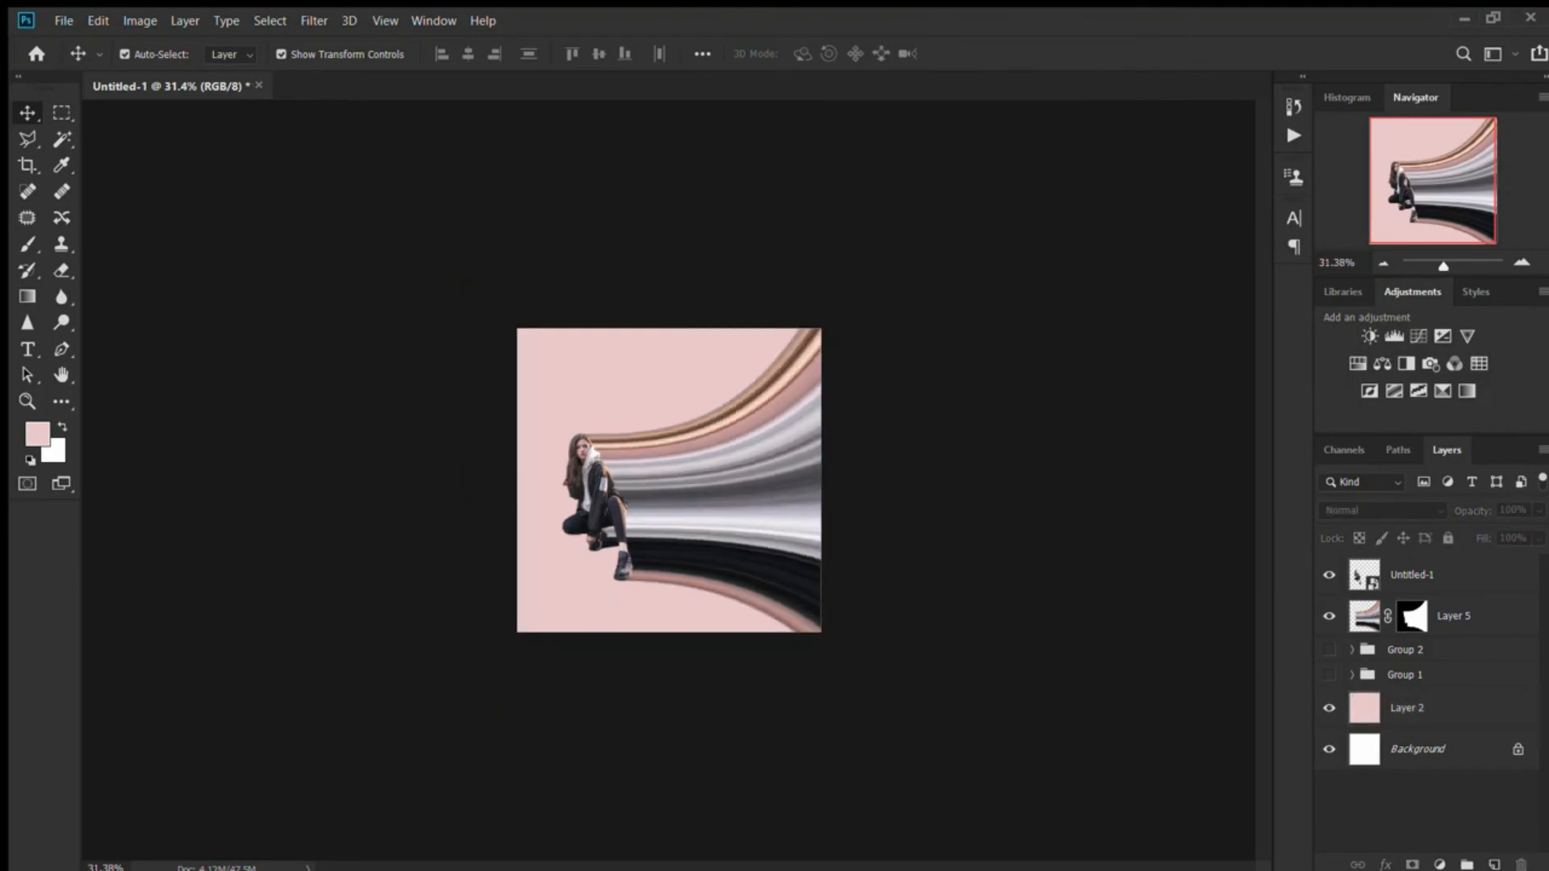
{"action": "scroll", "coordinate": [669, 480], "scroll_direction": "up", "scroll_amount": 3}
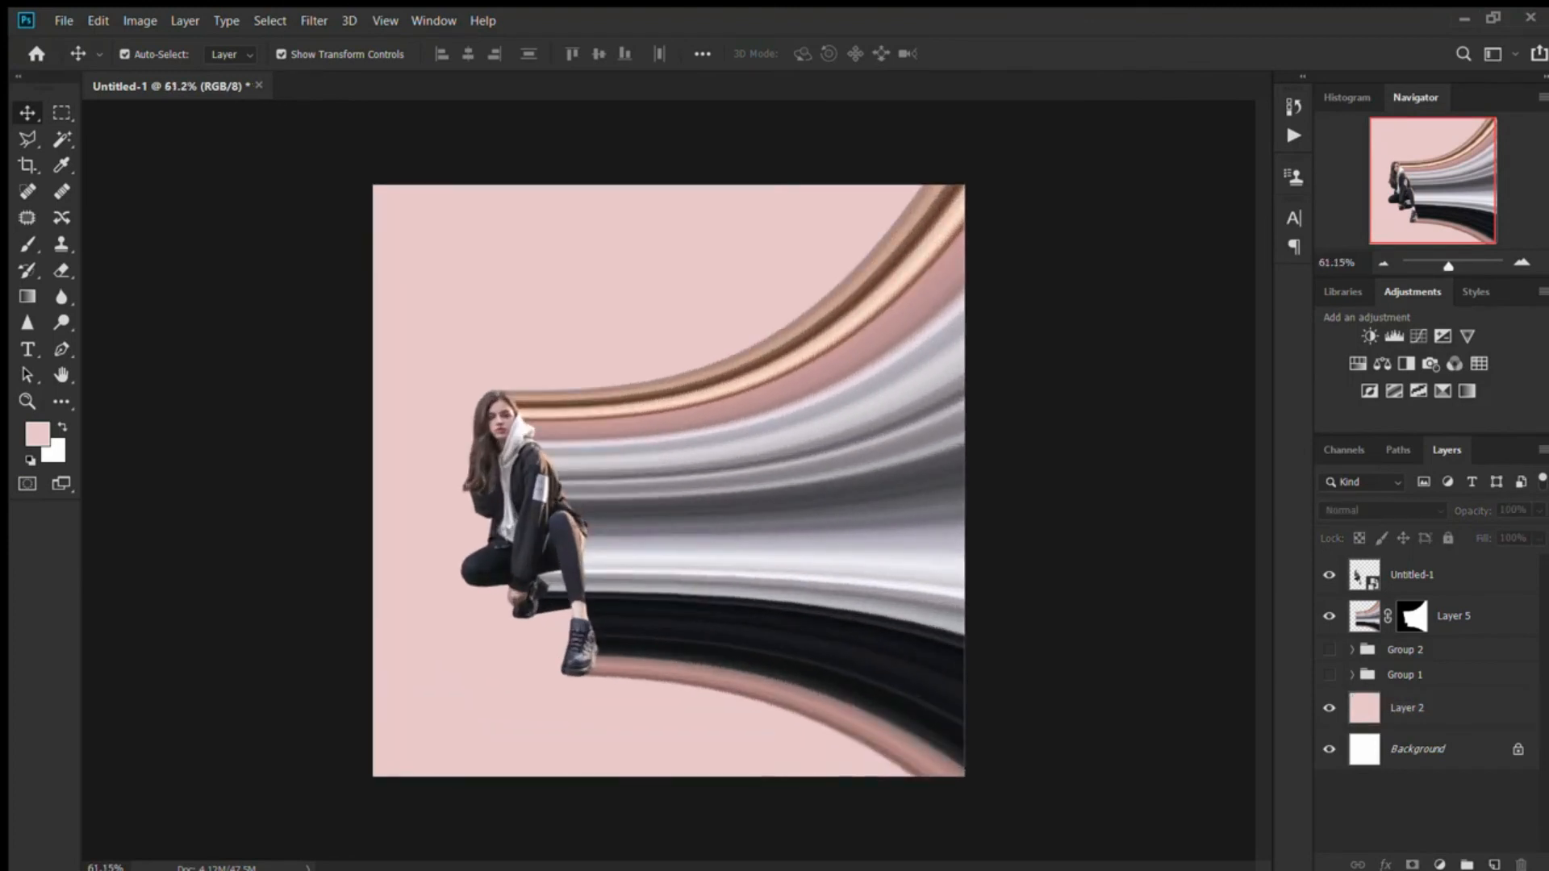